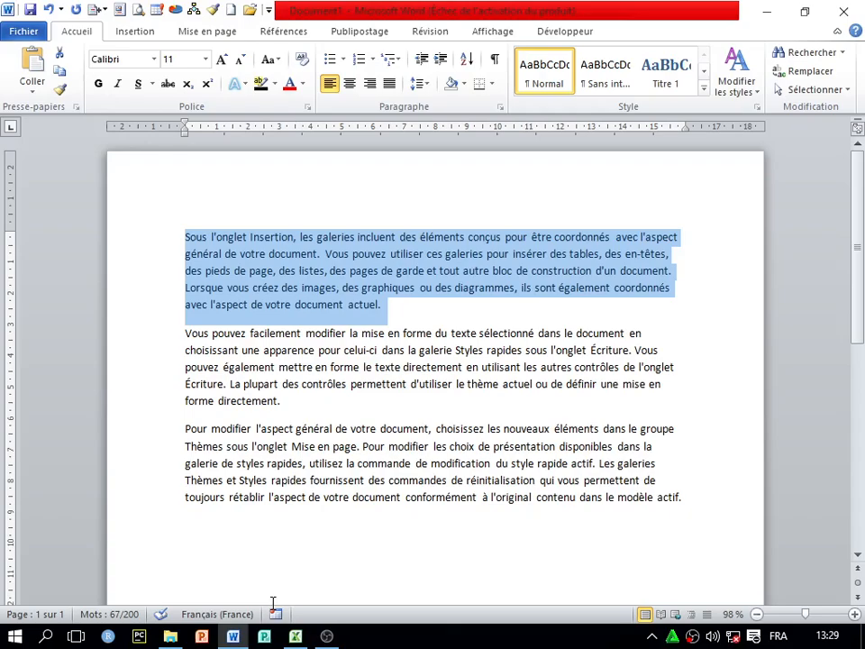
Deselect the sample text and add a blank paragraph after its last line
{"action": "left_click", "coordinate": [395, 382]}
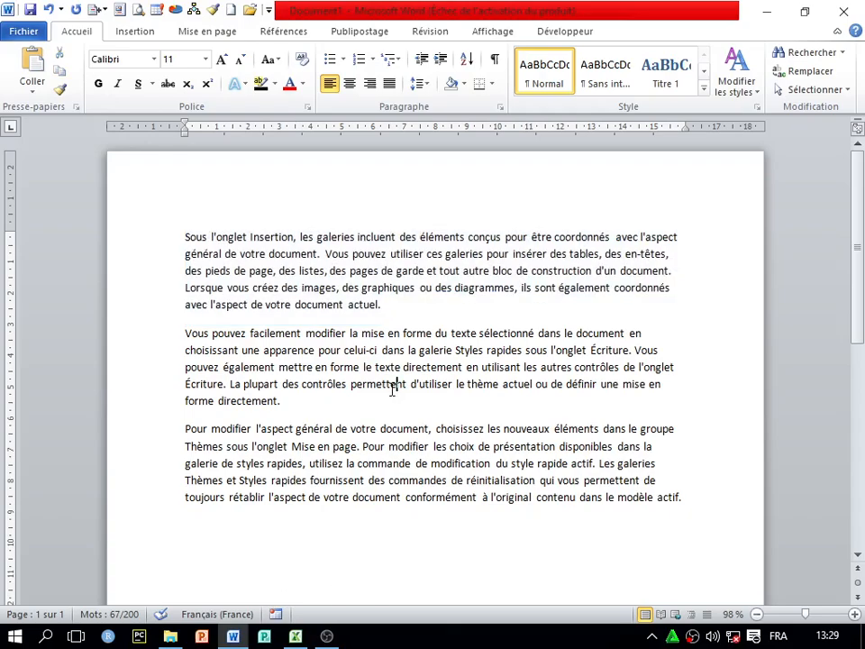
{"action": "scroll", "coordinate": [394, 392], "scroll_direction": "down", "scroll_amount": 2}
{"action": "scroll", "coordinate": [394, 392], "scroll_direction": "up", "scroll_amount": 2}
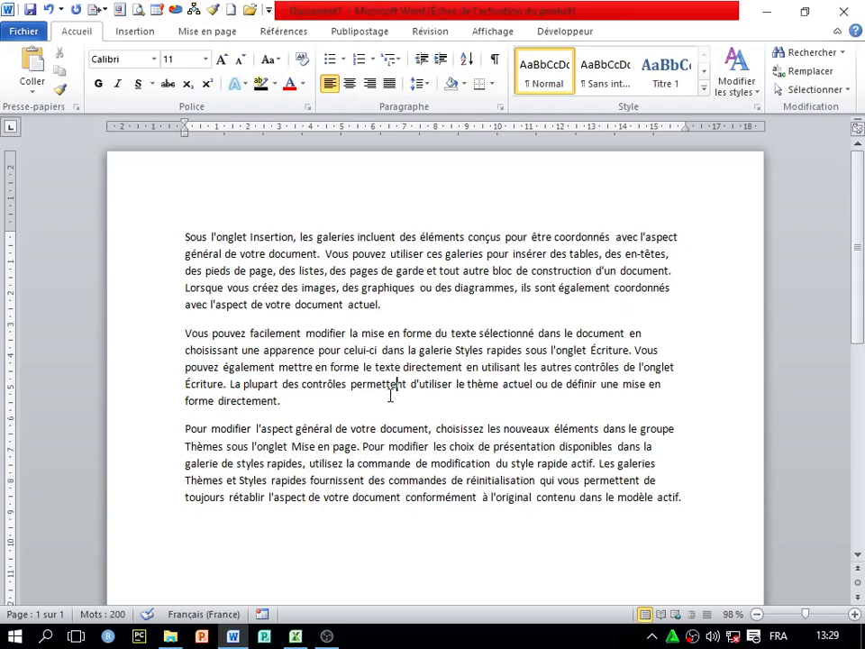
{"action": "scroll", "coordinate": [390, 396], "scroll_direction": "down", "scroll_amount": 2}
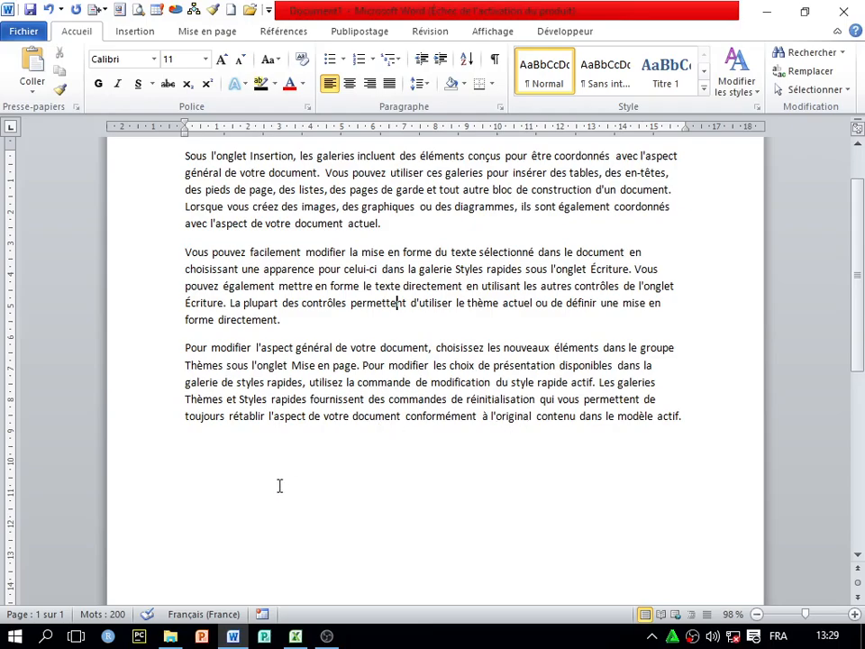
{"action": "left_click", "coordinate": [695, 411]}
{"action": "key", "text": "Return"}
{"action": "scroll", "coordinate": [490, 386], "scroll_direction": "up", "scroll_amount": 2}
{"action": "scroll", "coordinate": [490, 387], "scroll_direction": "up", "scroll_amount": 3}
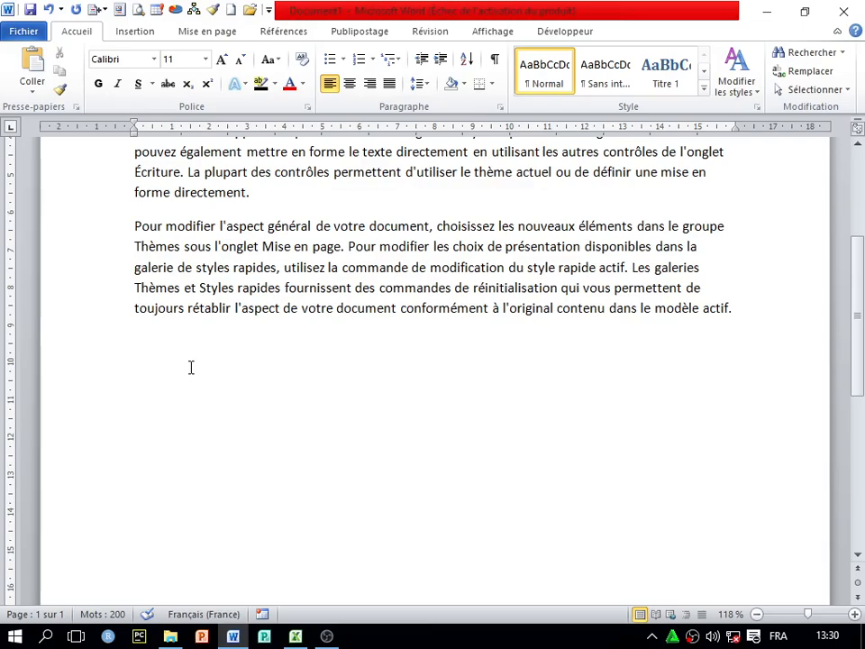
Type the heading 'Liste des eleves', an auto-numbered list of Jean and Pierre, then a page break
{"action": "type", "text": "Liste des eleves"}
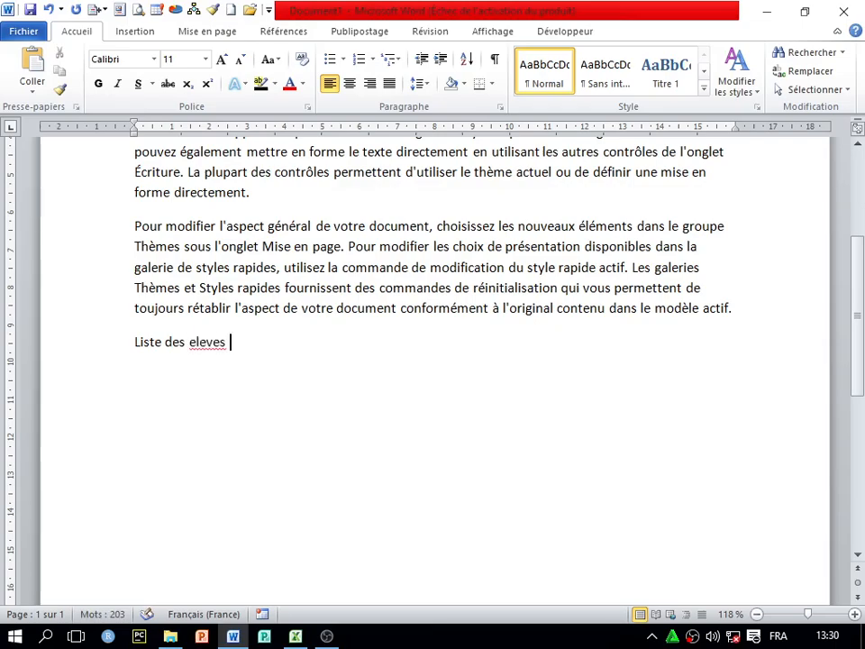
{"action": "key", "text": "Return"}
{"action": "type", "text": "1."}
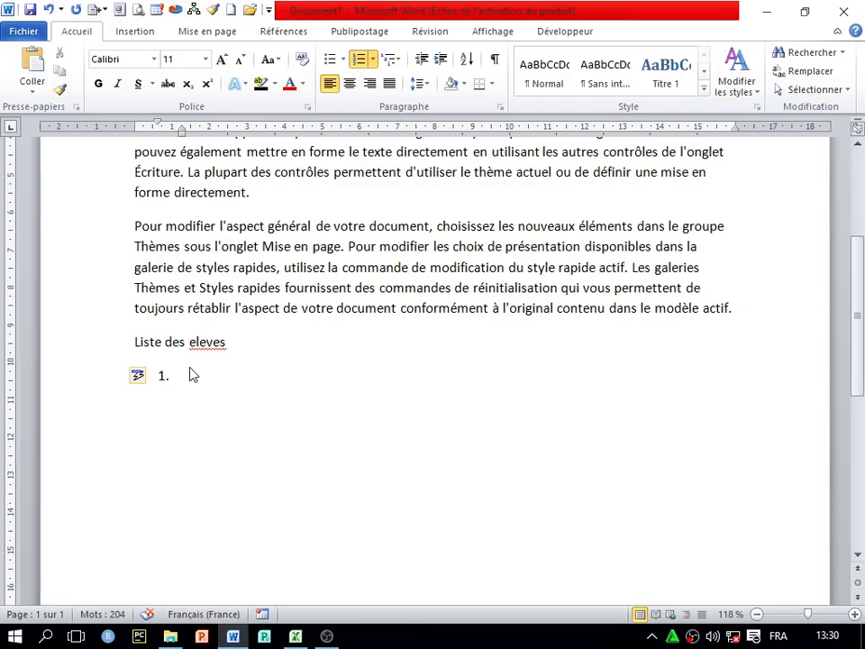
{"action": "type", "text": "jena"}
{"action": "key", "text": "BackSpace"}
{"action": "key", "text": "BackSpace"}
{"action": "type", "text": "an"}
{"action": "key", "text": "Return"}
{"action": "type", "text": "pierre"}
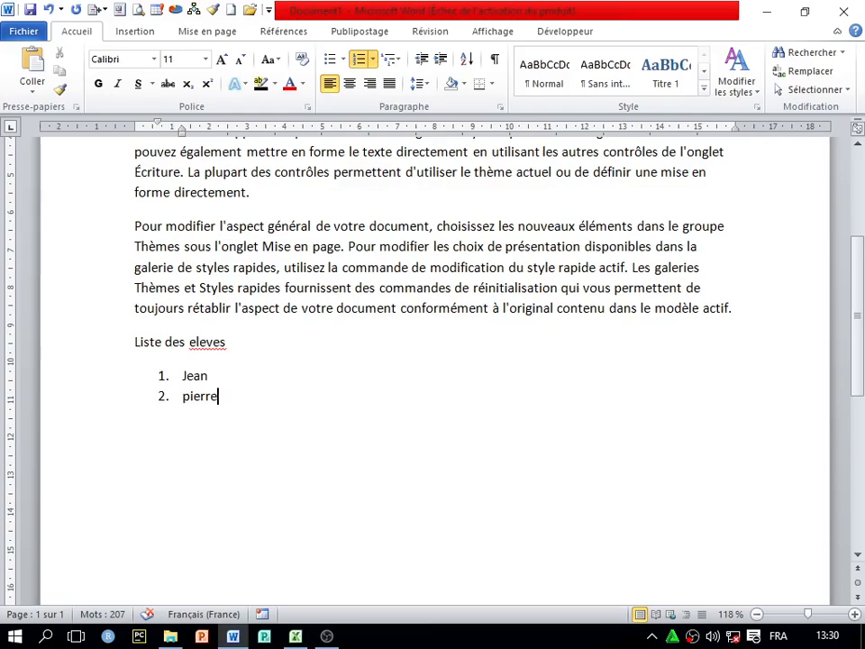
{"action": "key", "text": "Return"}
{"action": "key", "text": "Return"}
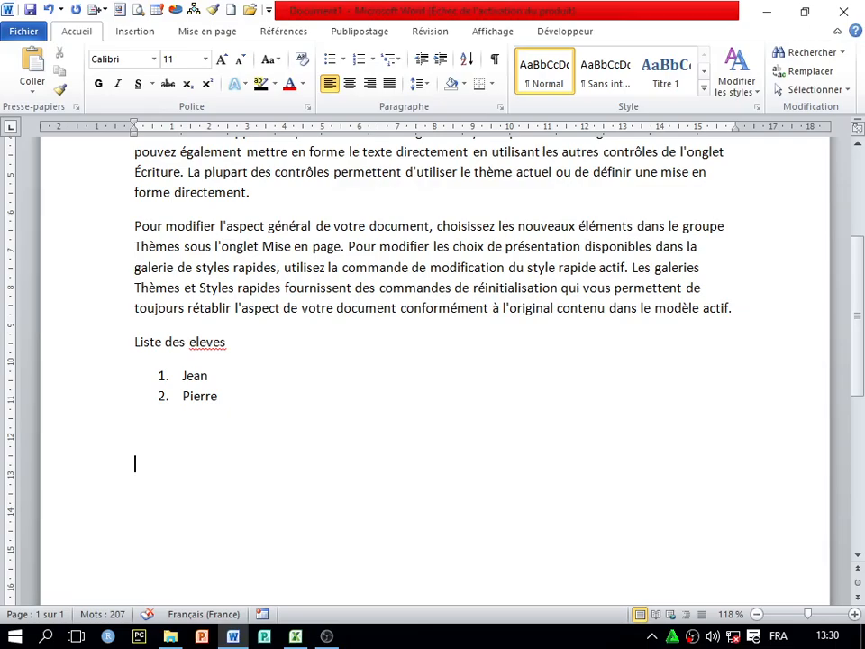
{"action": "key", "text": "ctrl+Return"}
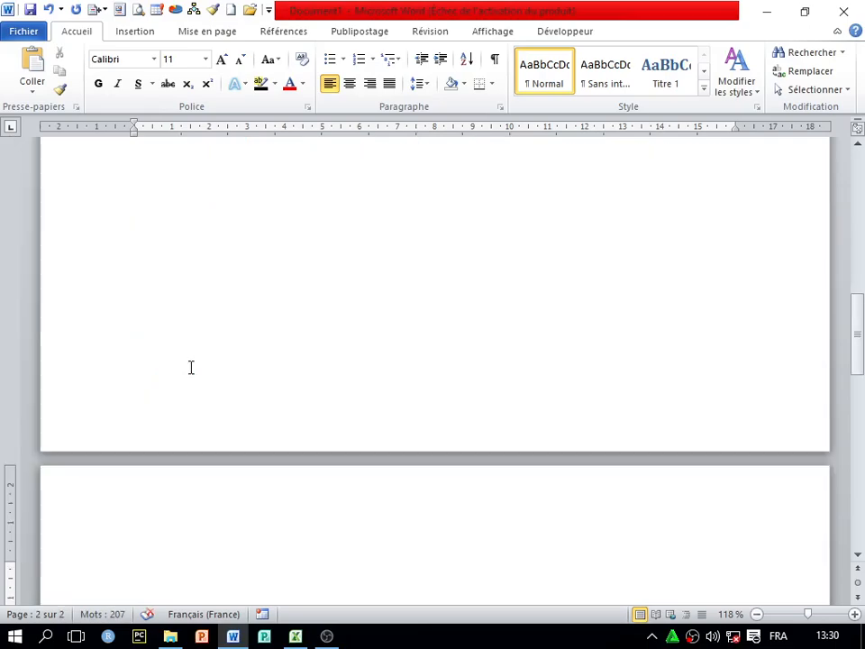
Type 'I.' on page 2, then undo repeatedly until only 'Liste' follows the sample text
{"action": "type", "text": "I."}
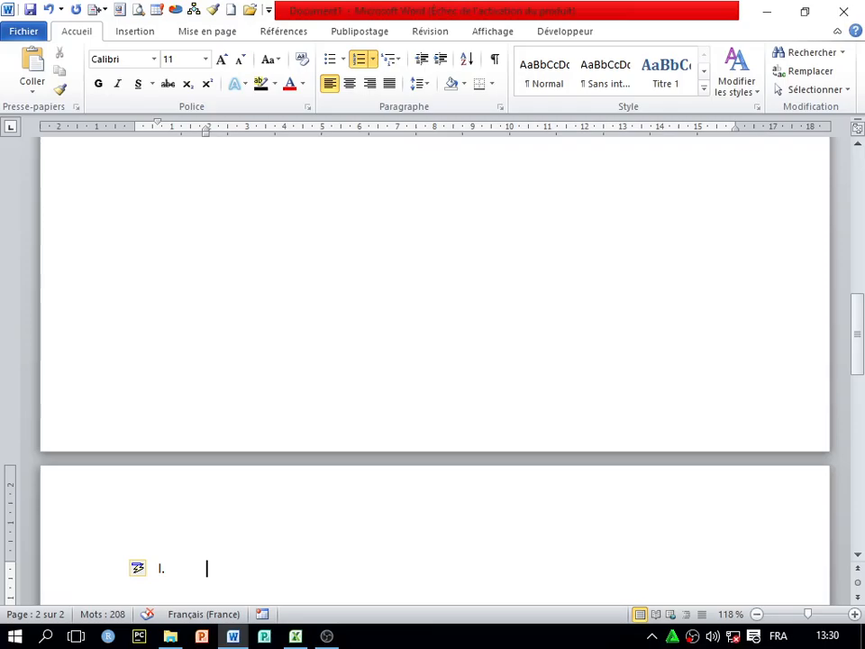
{"action": "scroll", "coordinate": [258, 395], "scroll_direction": "down", "scroll_amount": 3}
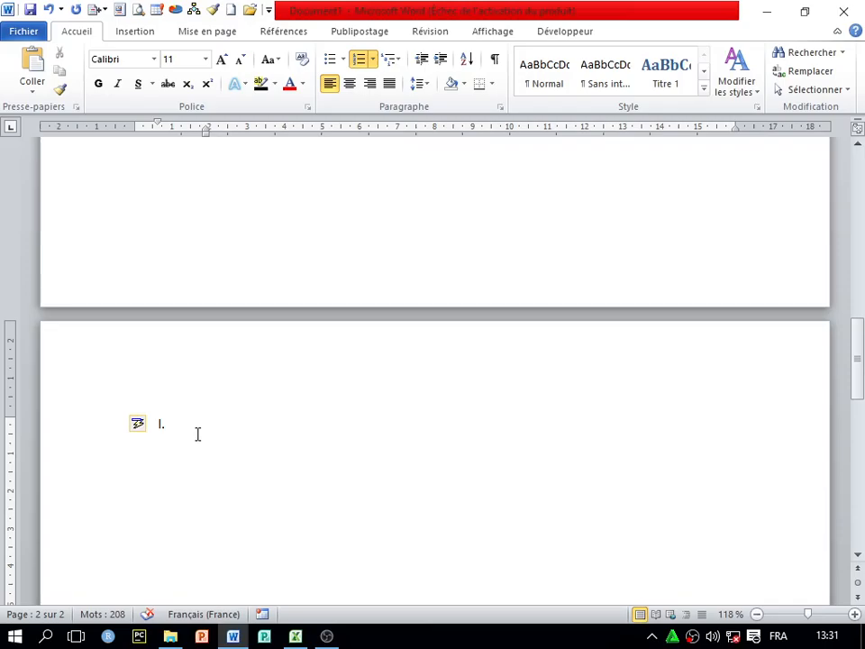
{"action": "scroll", "coordinate": [203, 429], "scroll_direction": "up", "scroll_amount": 8}
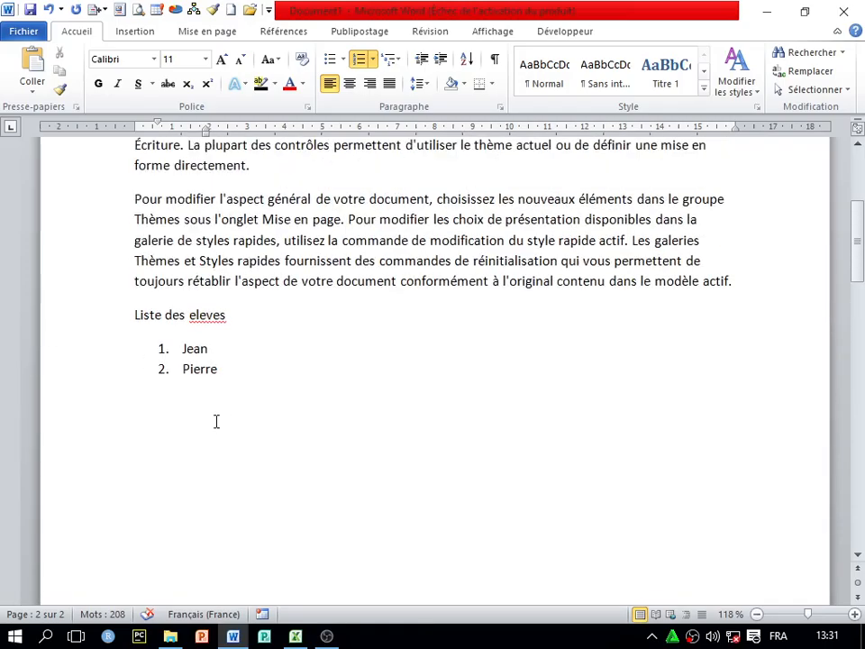
{"action": "left_click", "coordinate": [233, 426]}
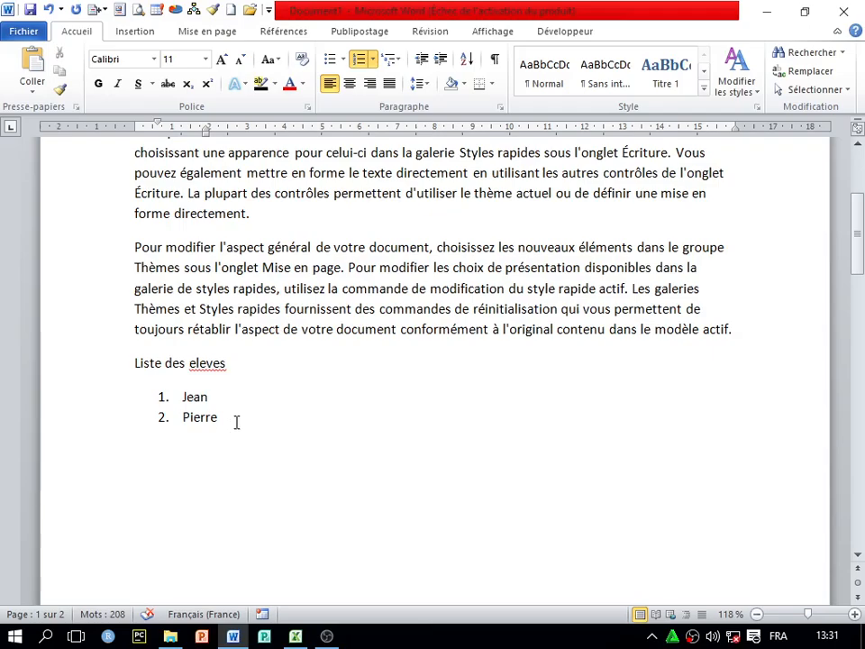
{"action": "key", "text": "ctrl+z"}
{"action": "scroll", "coordinate": [240, 422], "scroll_direction": "up", "scroll_amount": 6}
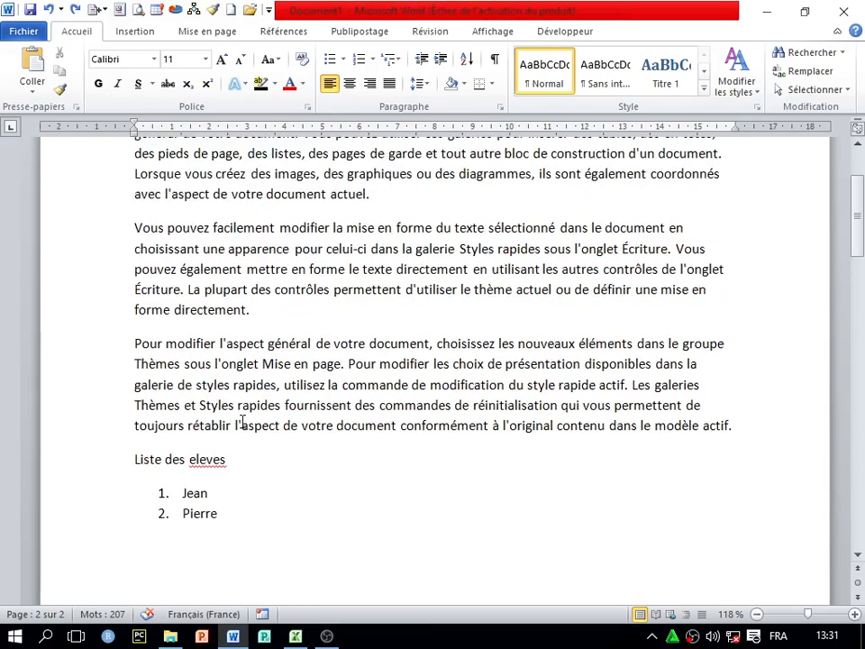
{"action": "key", "text": "ctrl+z"}
{"action": "key", "text": "ctrl+z"}
{"action": "key", "text": "ctrl+z"}
{"action": "key", "text": "ctrl+z"}
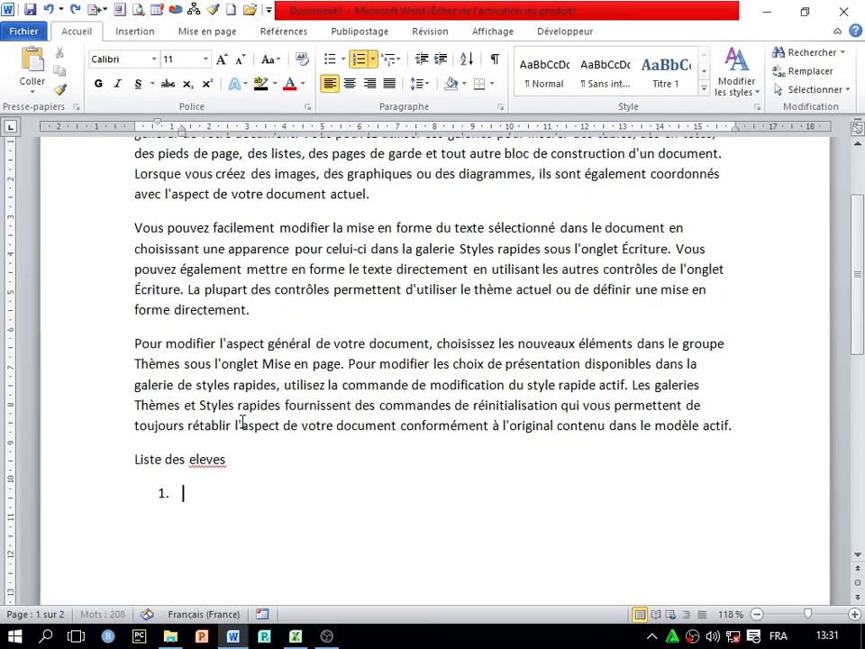
{"action": "key", "text": "ctrl+z"}
{"action": "key", "text": "ctrl+z"}
{"action": "key", "text": "ctrl+z"}
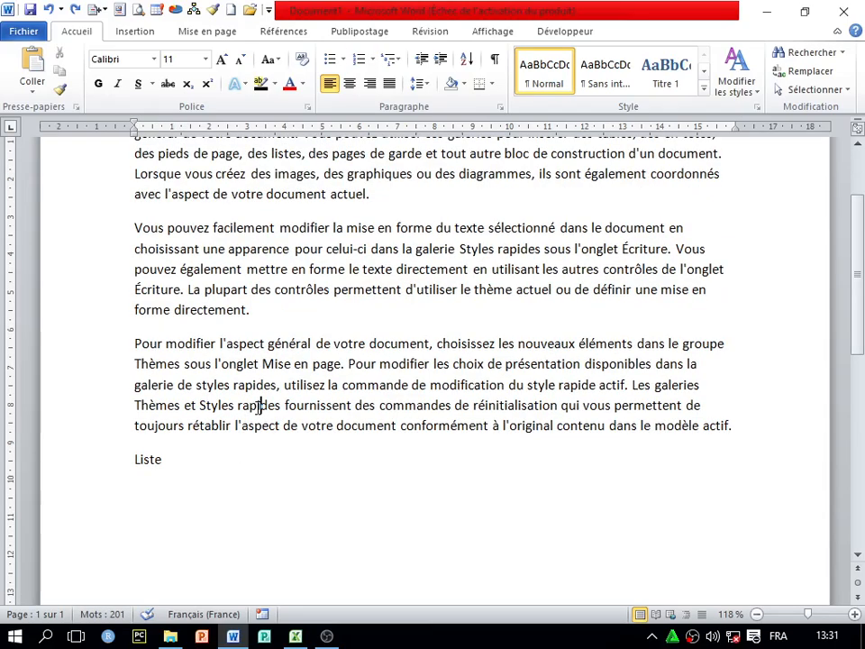
{"action": "scroll", "coordinate": [243, 414], "scroll_direction": "down", "scroll_amount": 2}
{"action": "scroll", "coordinate": [216, 382], "scroll_direction": "up", "scroll_amount": 3}
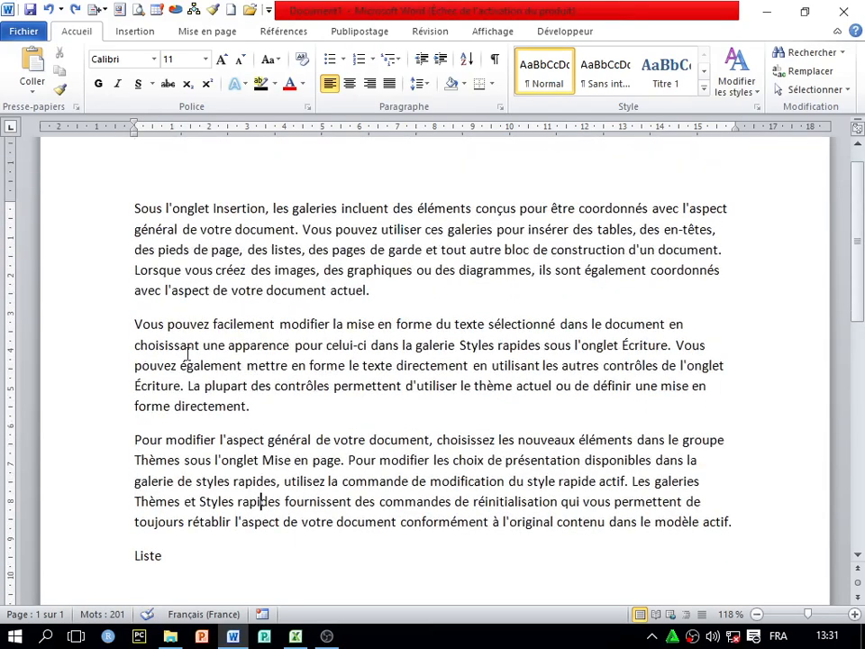
Open AutoCorrect Options from Word Options > Proofing and show the AutoFormat As You Type settings
{"action": "left_click", "coordinate": [25, 32]}
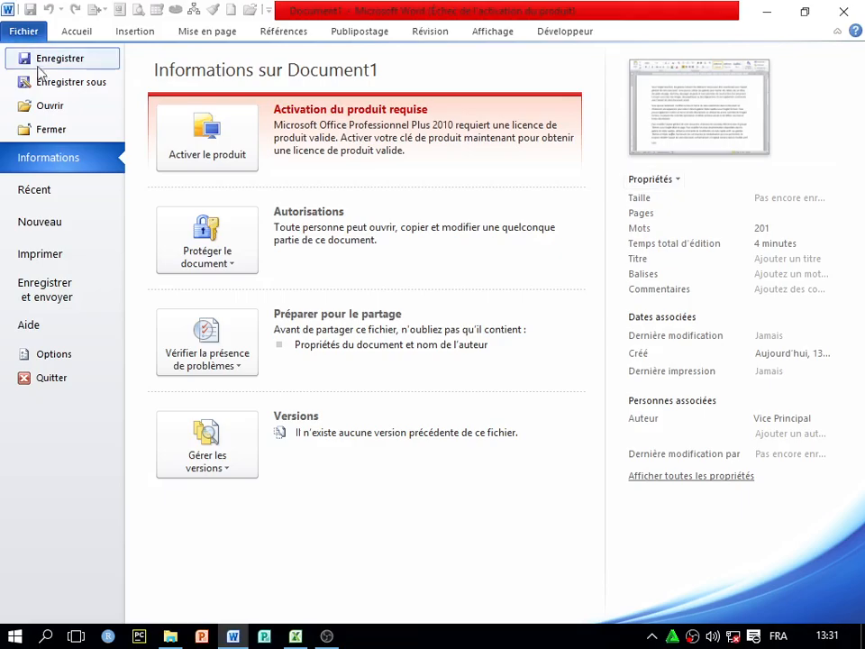
{"action": "left_click", "coordinate": [56, 355]}
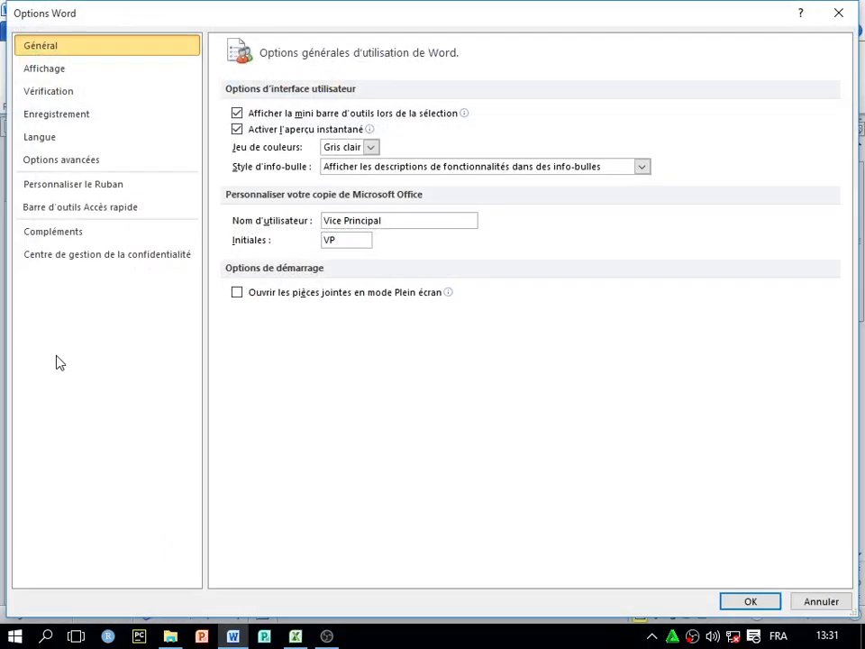
{"action": "left_click", "coordinate": [74, 95]}
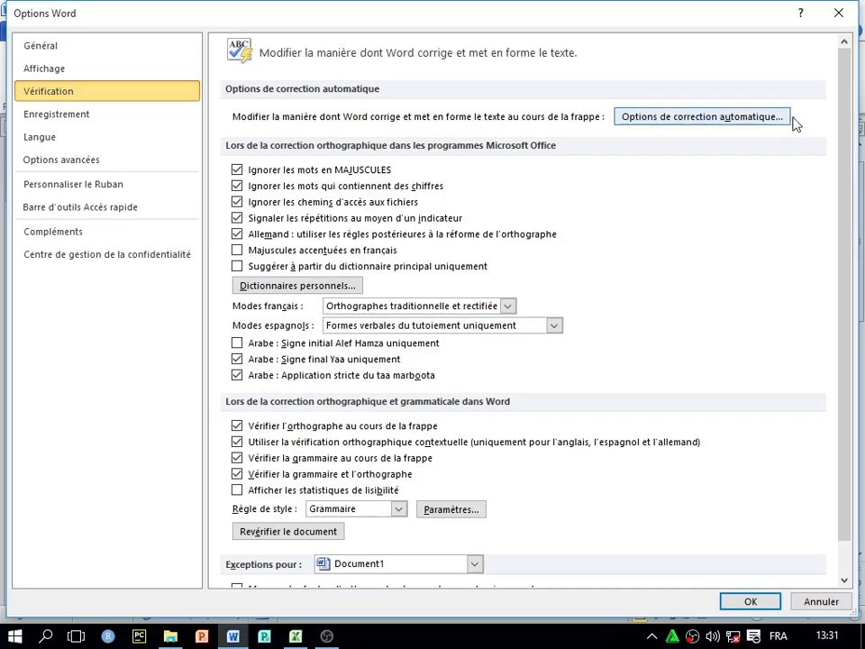
{"action": "left_click", "coordinate": [705, 119]}
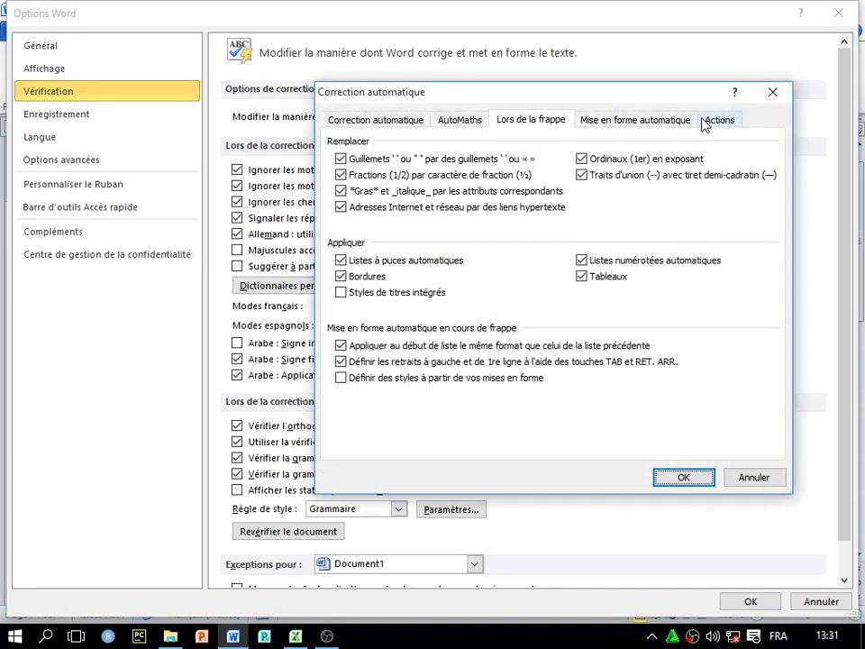
{"action": "left_click_drag", "start_coordinate": [501, 105], "coordinate": [392, 103]}
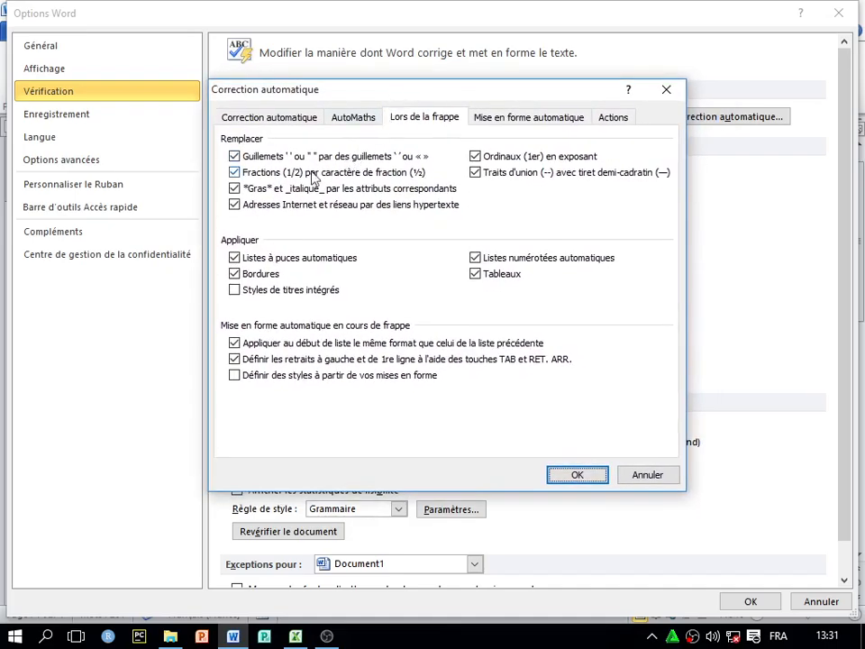
{"action": "left_click", "coordinate": [418, 118]}
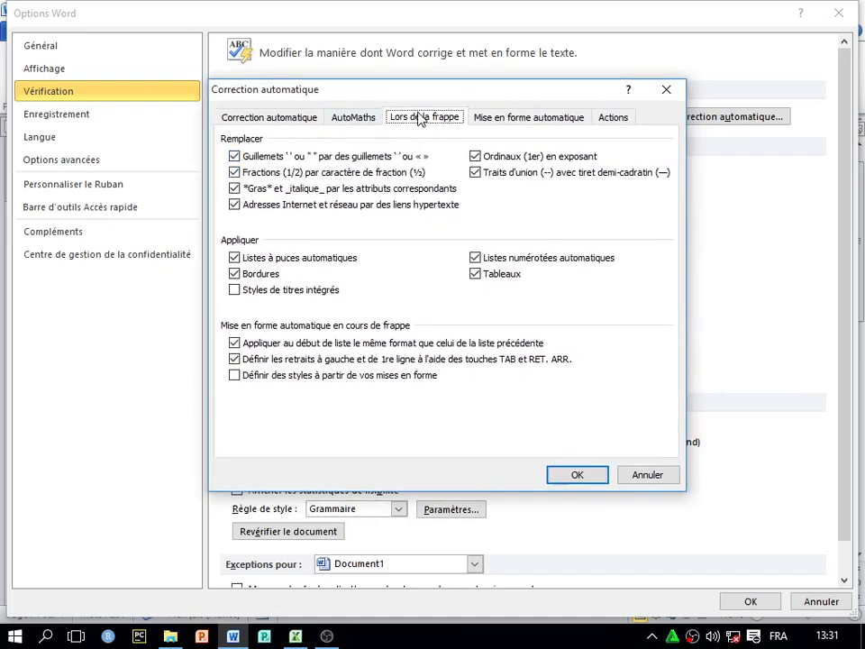
{"action": "left_click", "coordinate": [355, 119]}
{"action": "left_click", "coordinate": [401, 120]}
Turn off automatic bulleted and numbered lists and confirm both dialogs
{"action": "left_click", "coordinate": [233, 260]}
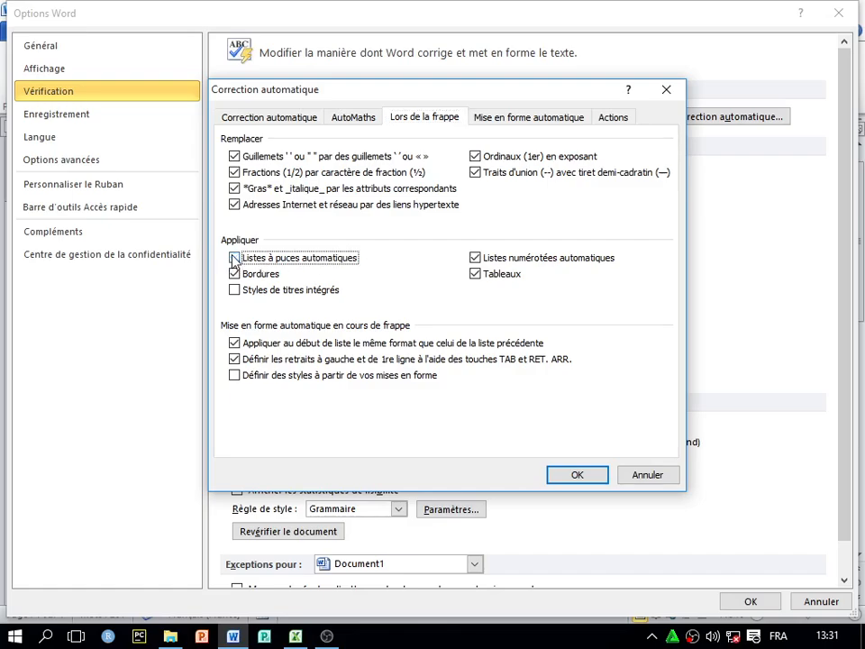
{"action": "left_click", "coordinate": [475, 258]}
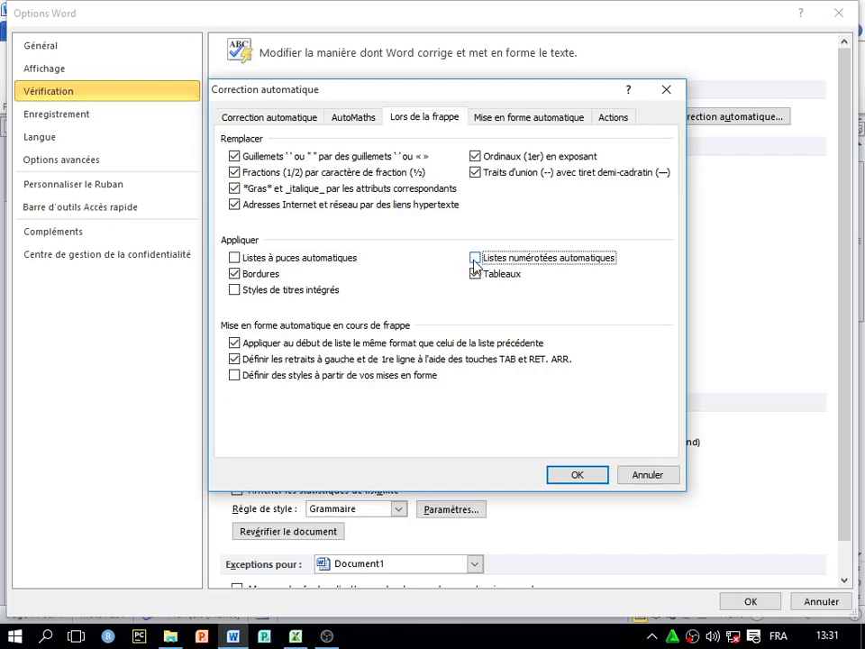
{"action": "left_click", "coordinate": [576, 474]}
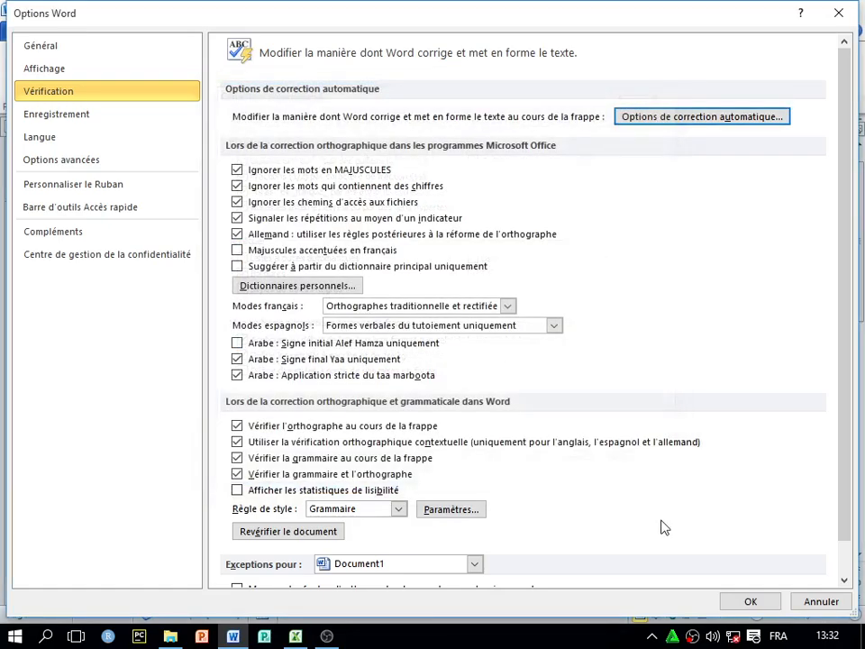
{"action": "left_click", "coordinate": [747, 600]}
Extend the line to 'Liste des eleve' and add '1. jean' below it
{"action": "scroll", "coordinate": [236, 435], "scroll_direction": "down", "scroll_amount": 3}
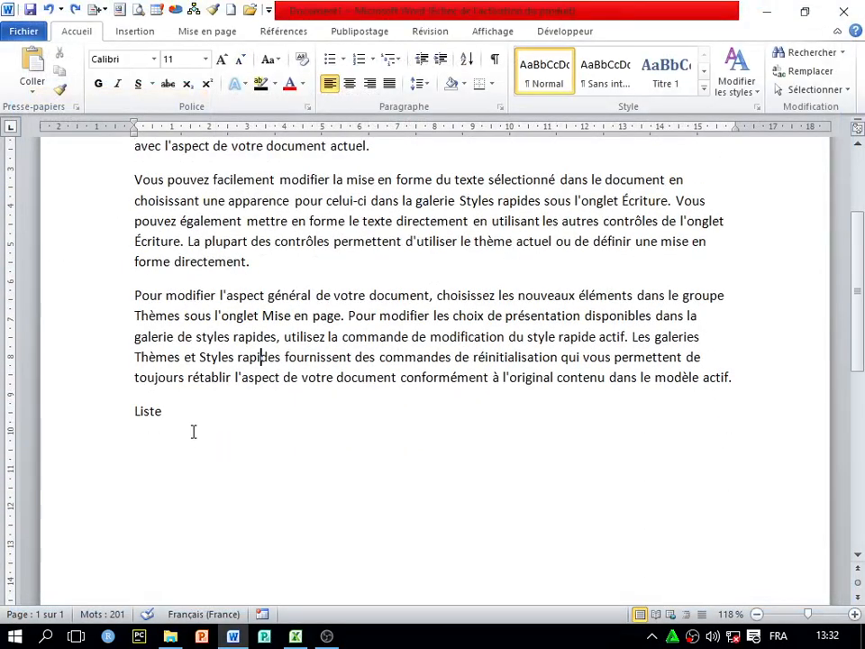
{"action": "left_click", "coordinate": [191, 419]}
{"action": "type", "text": "des eleve"}
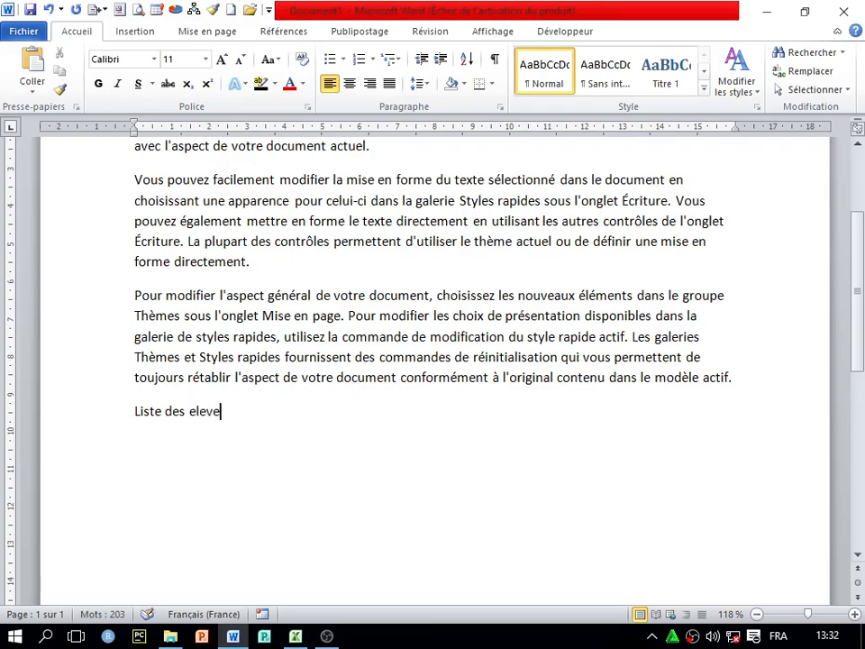
{"action": "key", "text": "Return"}
{"action": "type", "text": "1. jean*"}
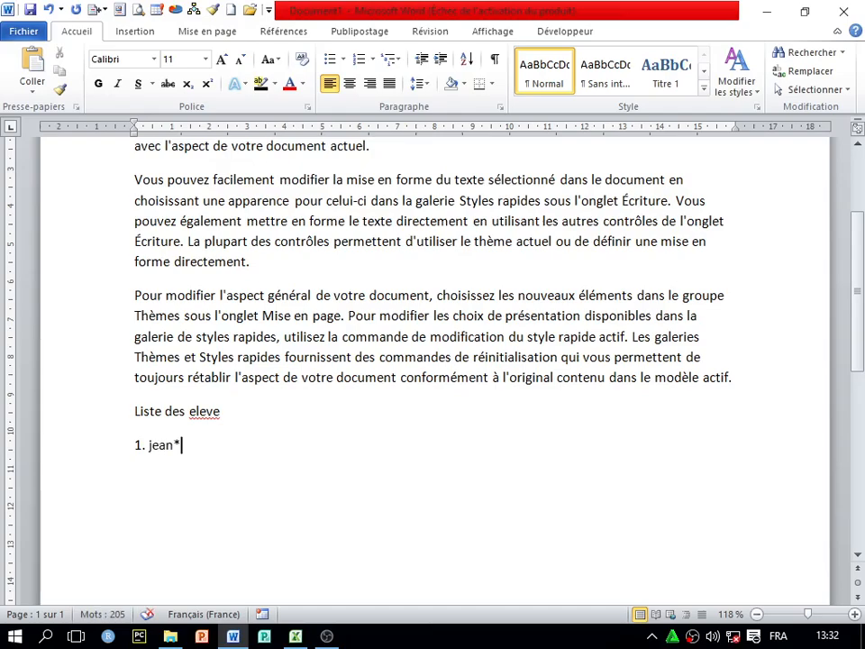
{"action": "key", "text": "BackSpace"}
Add '2. pierre' on its own line, confirming no automatic numbering appears
{"action": "key", "text": "Return"}
{"action": "type", "text": "2"}
{"action": "key", "text": "BackSpace"}
{"action": "key", "text": "BackSpace"}
{"action": "key", "text": "Return"}
{"action": "type", "text": "2. pierre"}
{"action": "scroll", "coordinate": [245, 434], "scroll_direction": "down", "scroll_amount": 2}
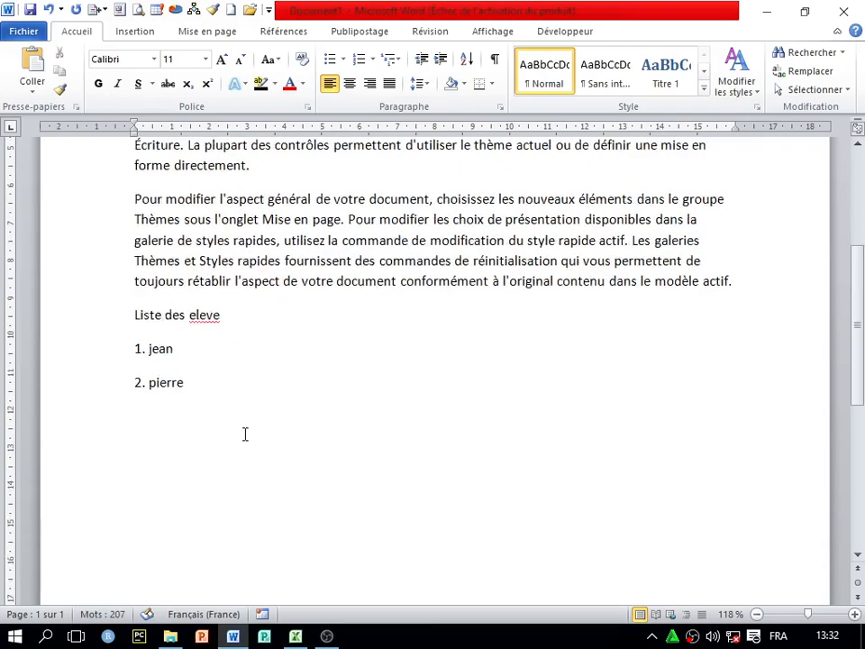
{"action": "scroll", "coordinate": [245, 480], "scroll_direction": "up", "scroll_amount": 3}
{"action": "scroll", "coordinate": [264, 411], "scroll_direction": "up", "scroll_amount": 3}
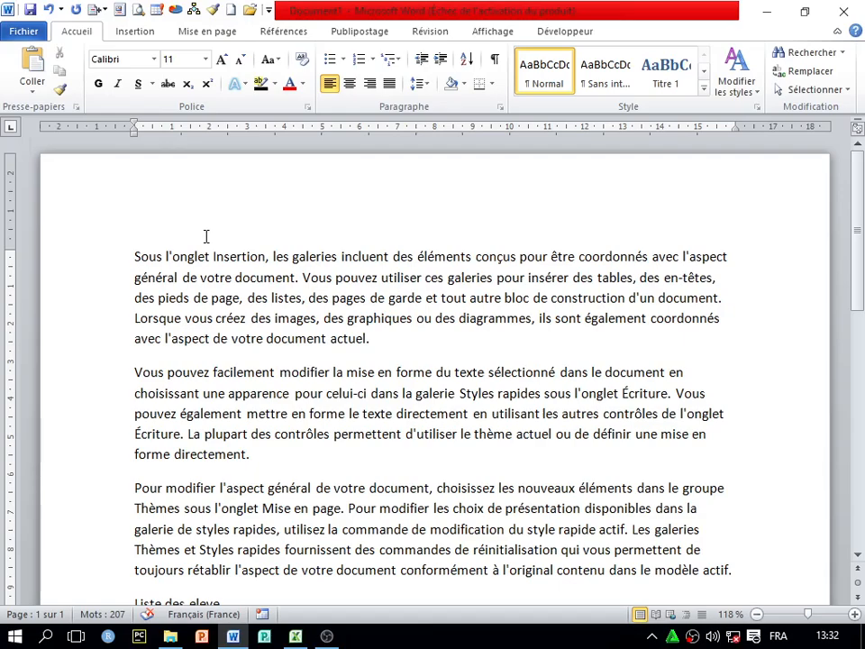
{"action": "left_click", "coordinate": [133, 58]}
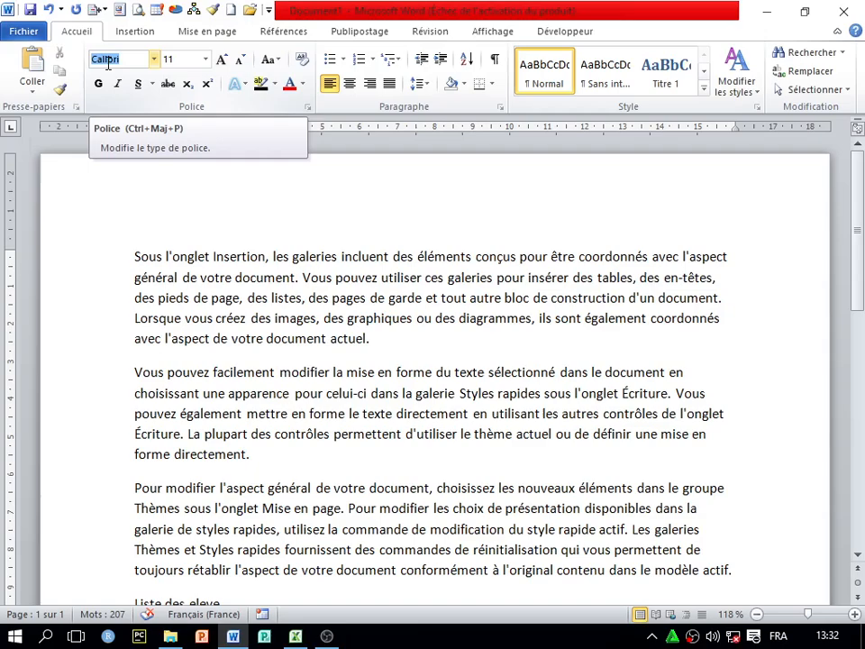
{"action": "left_click", "coordinate": [178, 59]}
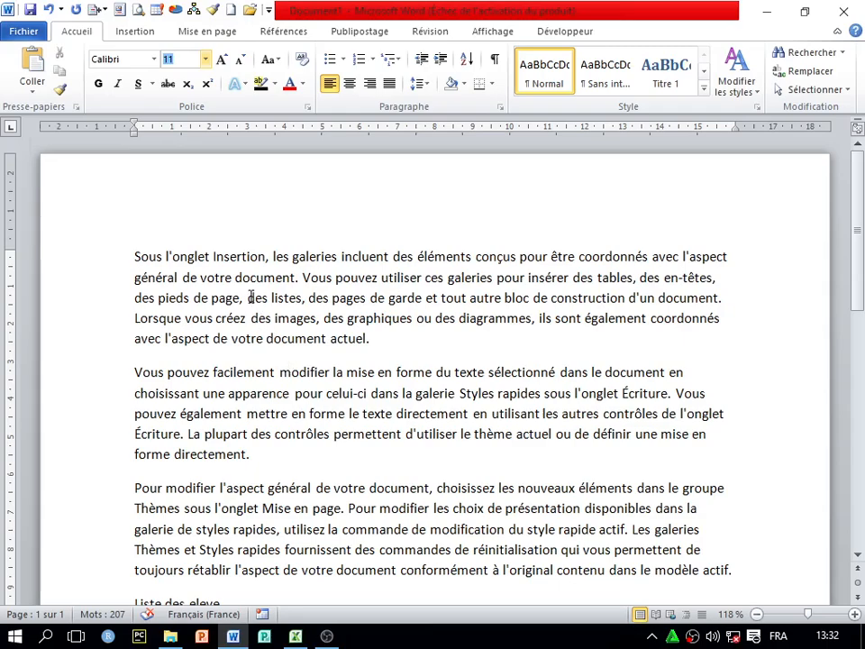
{"action": "left_click", "coordinate": [128, 62]}
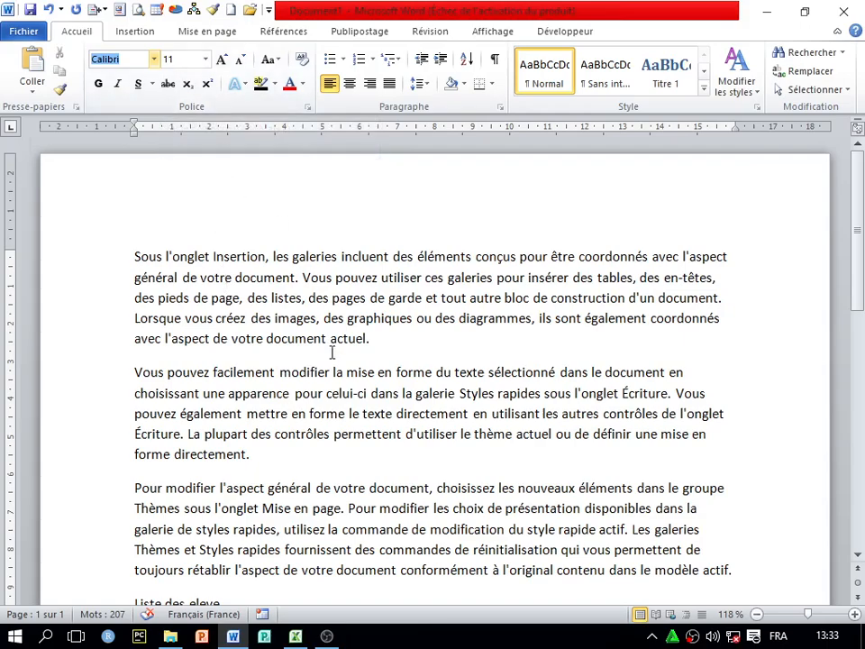
{"action": "left_click", "coordinate": [267, 322]}
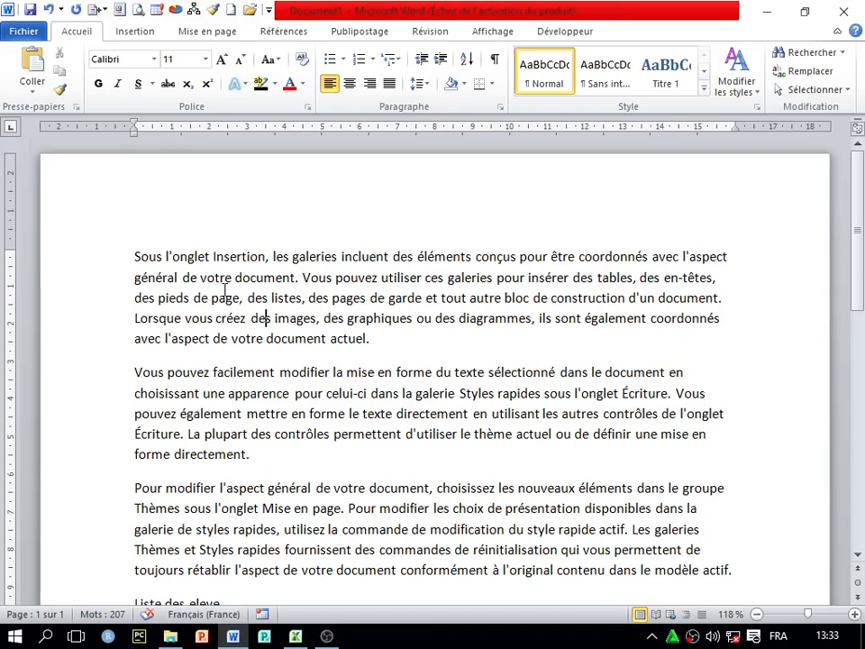
{"action": "scroll", "coordinate": [346, 407], "scroll_direction": "down", "scroll_amount": 7}
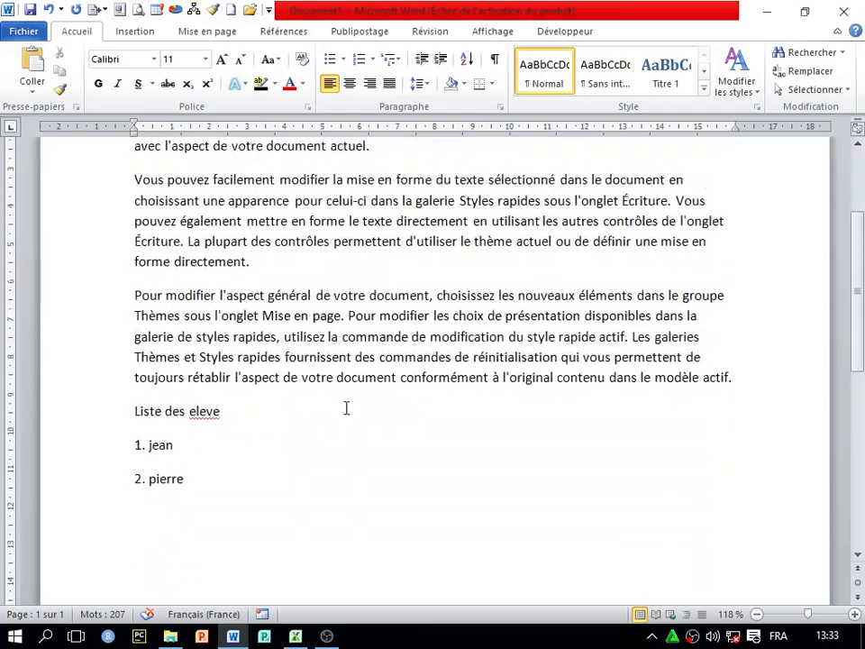
{"action": "scroll", "coordinate": [229, 372], "scroll_direction": "up", "scroll_amount": 5}
{"action": "scroll", "coordinate": [229, 371], "scroll_direction": "up", "scroll_amount": 2}
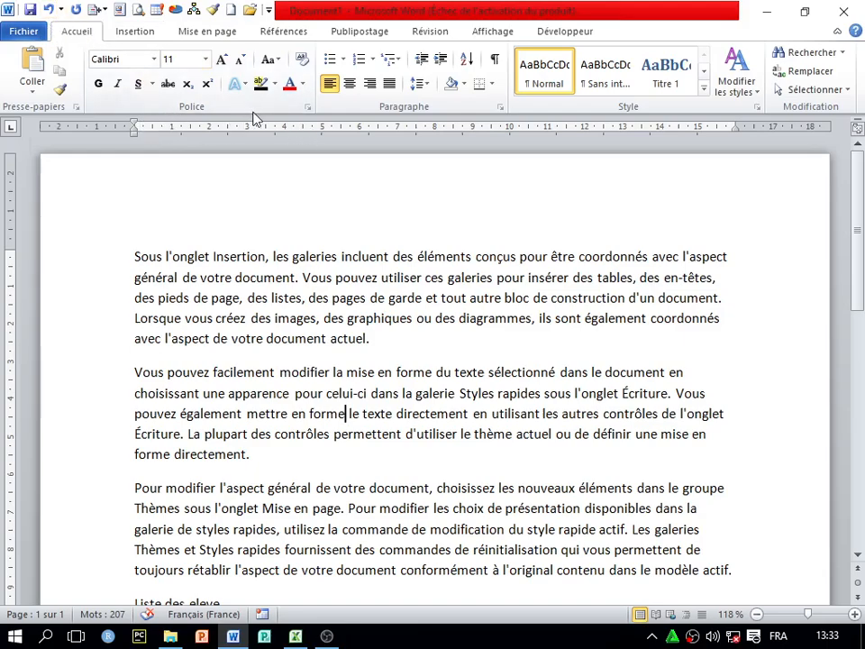
Set Times New Roman 12 pt as the default font for all Normal.dotm documents
{"action": "left_click", "coordinate": [308, 109]}
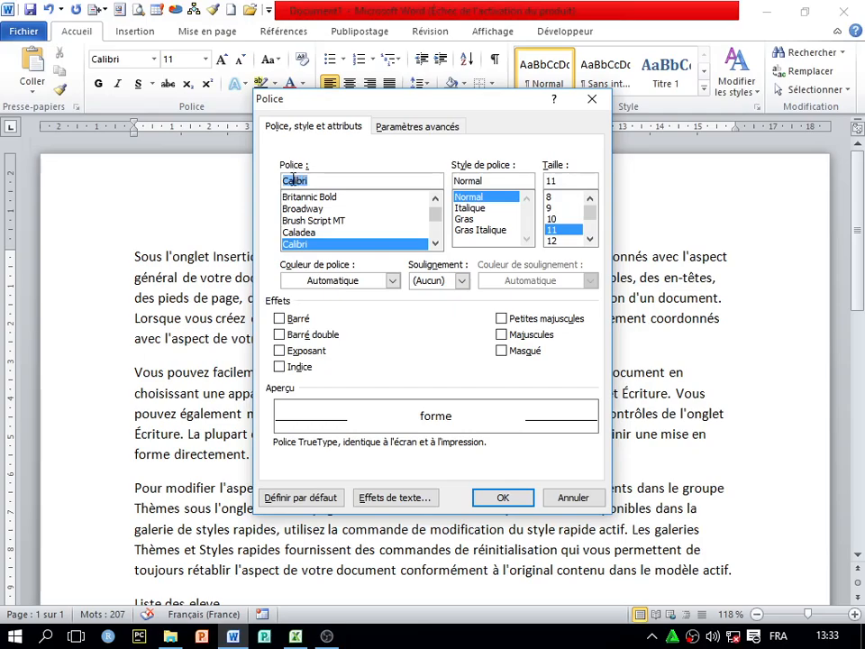
{"action": "left_click", "coordinate": [359, 221]}
{"action": "scroll", "coordinate": [359, 220], "scroll_direction": "up", "scroll_amount": 1}
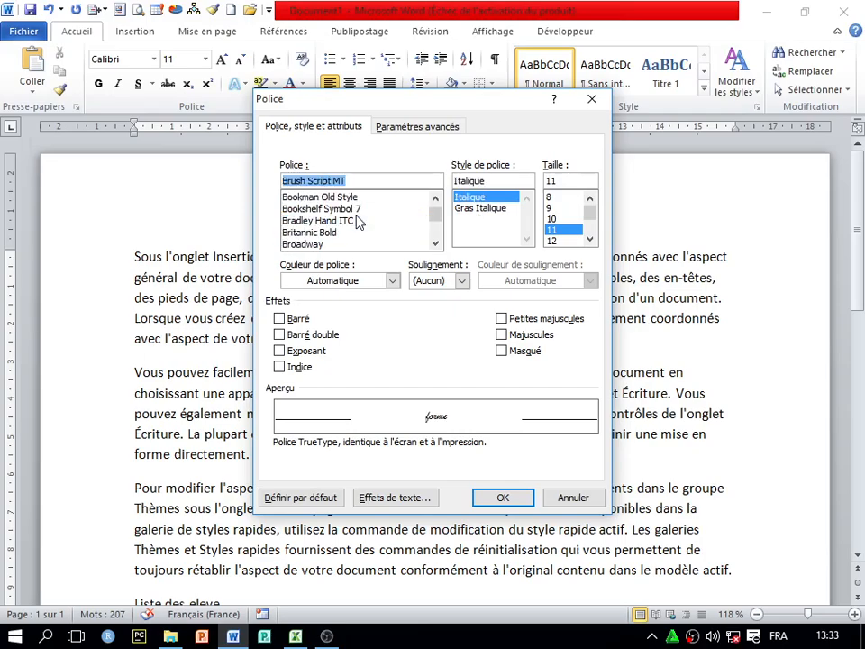
{"action": "type", "text": "ti"}
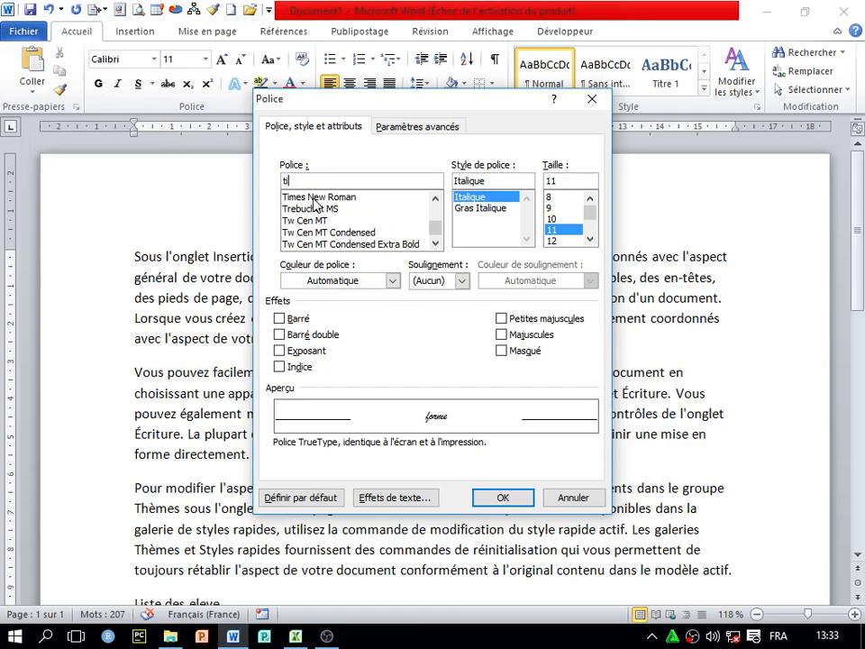
{"action": "left_click", "coordinate": [313, 197]}
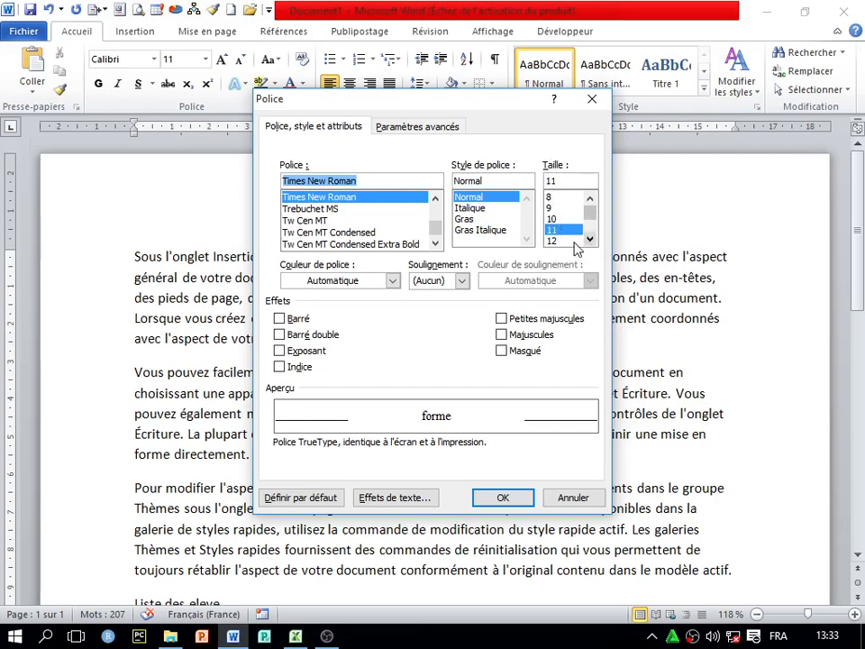
{"action": "left_click", "coordinate": [553, 241]}
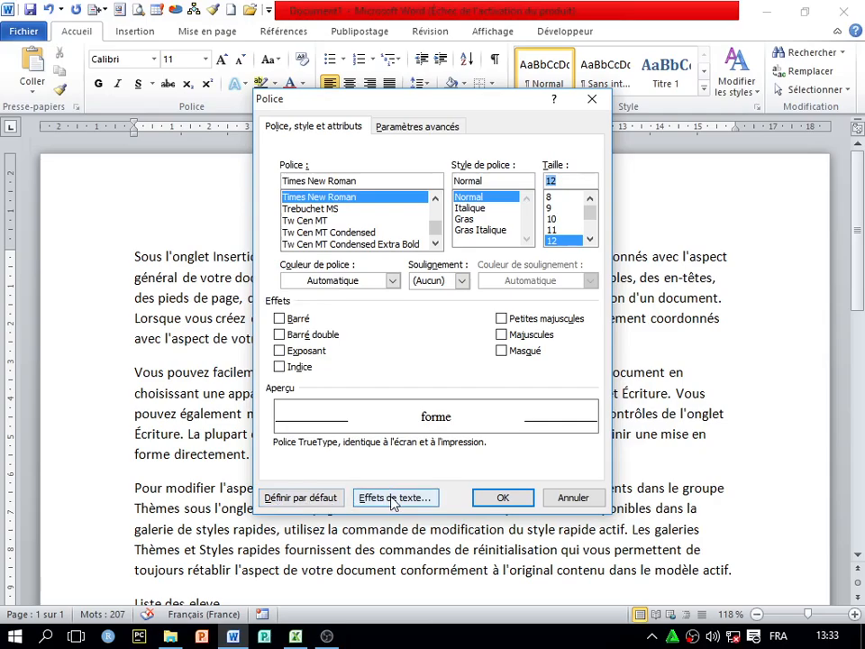
{"action": "left_click", "coordinate": [284, 502]}
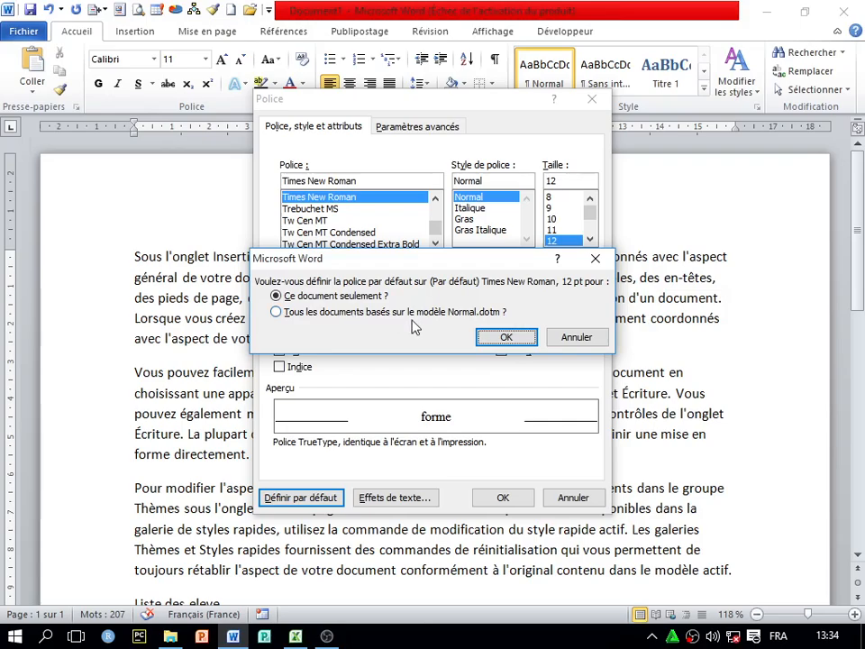
{"action": "left_click", "coordinate": [277, 312]}
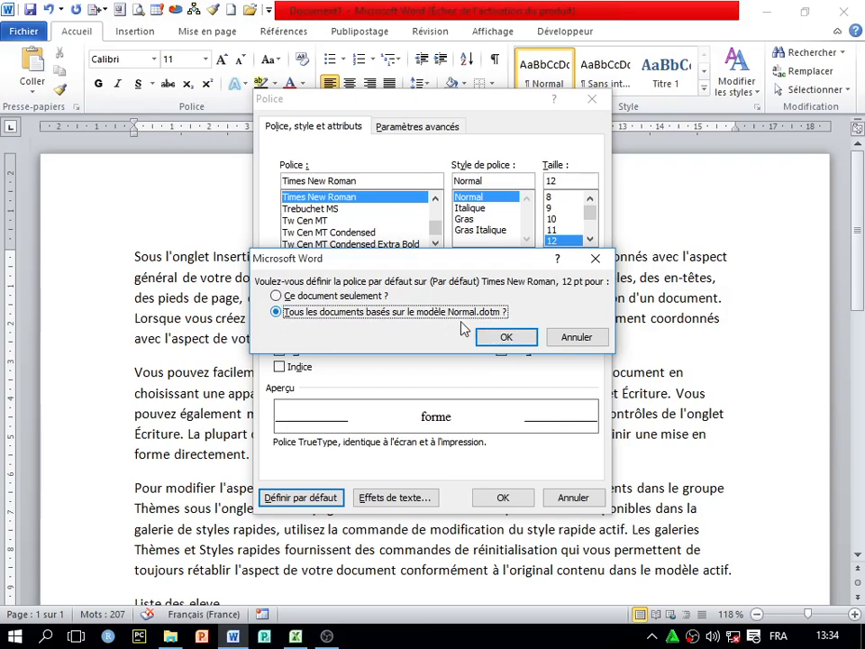
{"action": "left_click", "coordinate": [506, 339]}
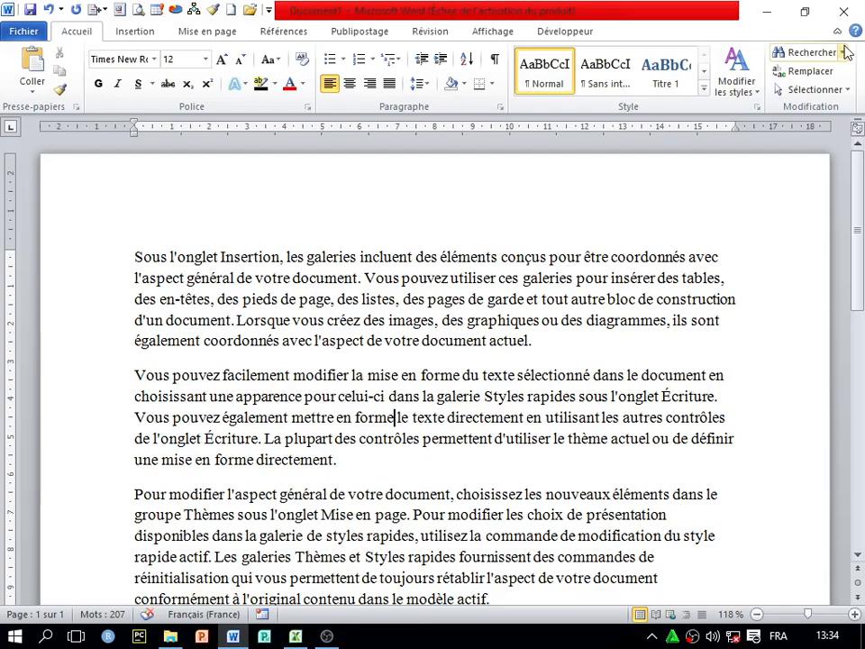
Close Document1 without saving, reopen Word to a blank document, and type test letters
{"action": "left_click", "coordinate": [845, 12]}
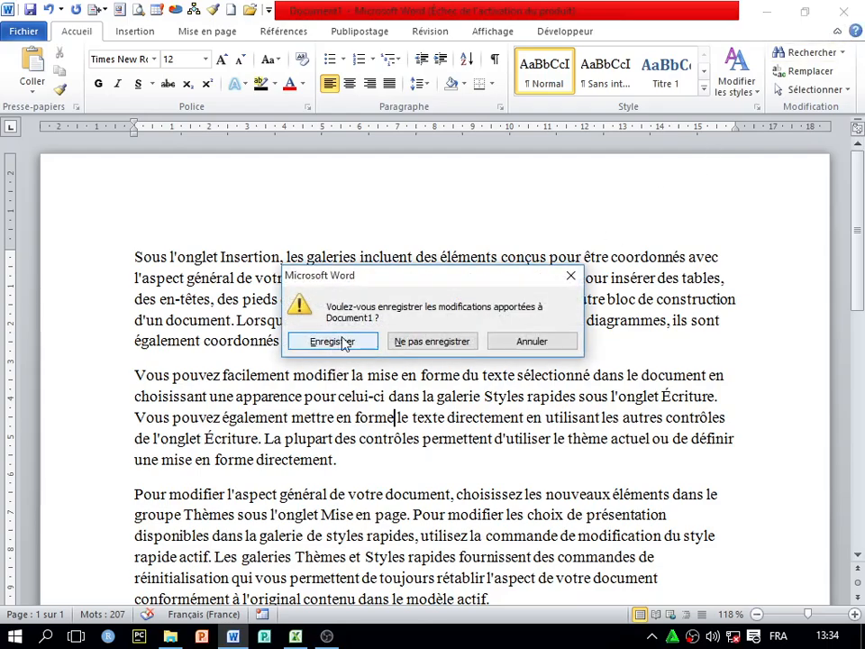
{"action": "left_click", "coordinate": [424, 342]}
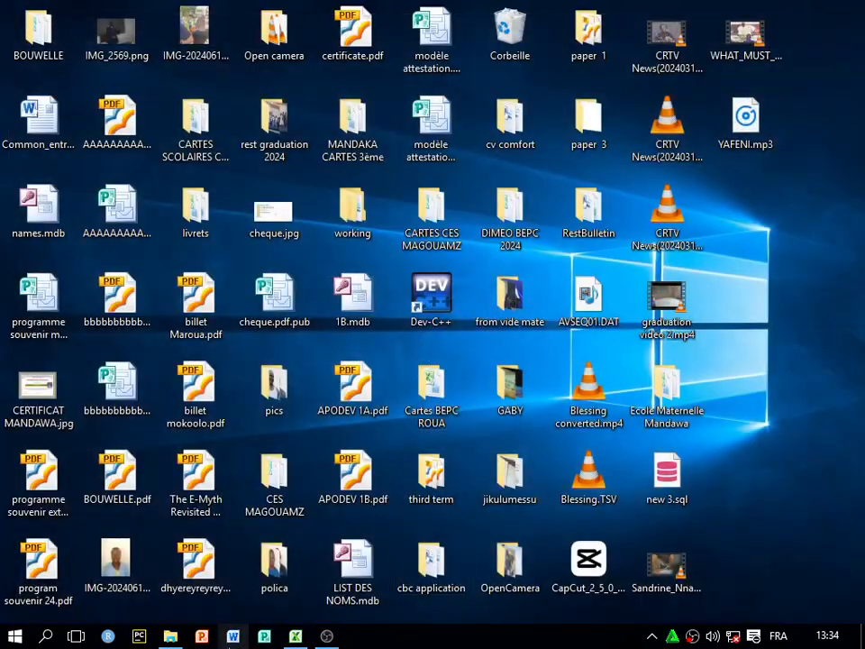
{"action": "left_click", "coordinate": [233, 638]}
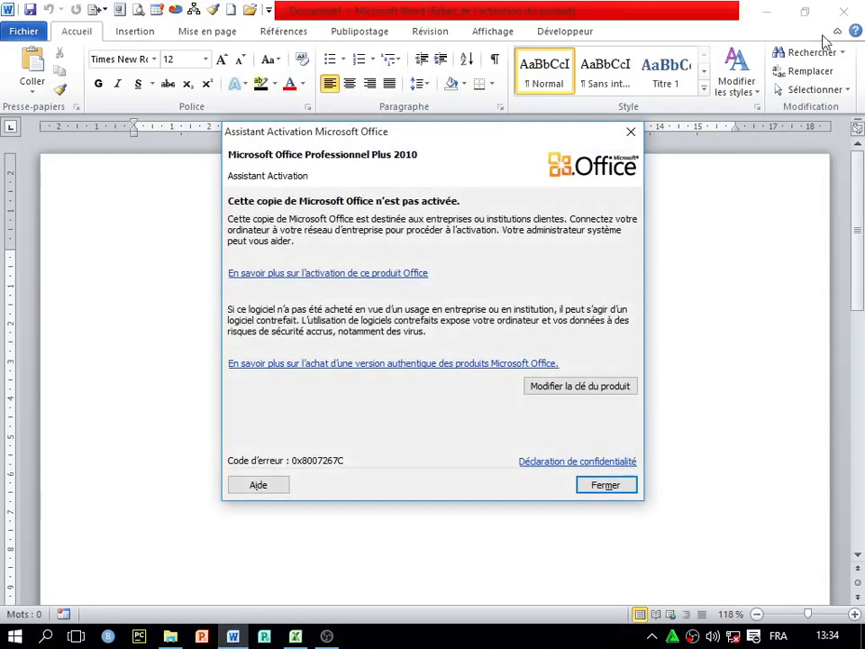
{"action": "key", "text": "Escape"}
{"action": "type", "text": "k"}
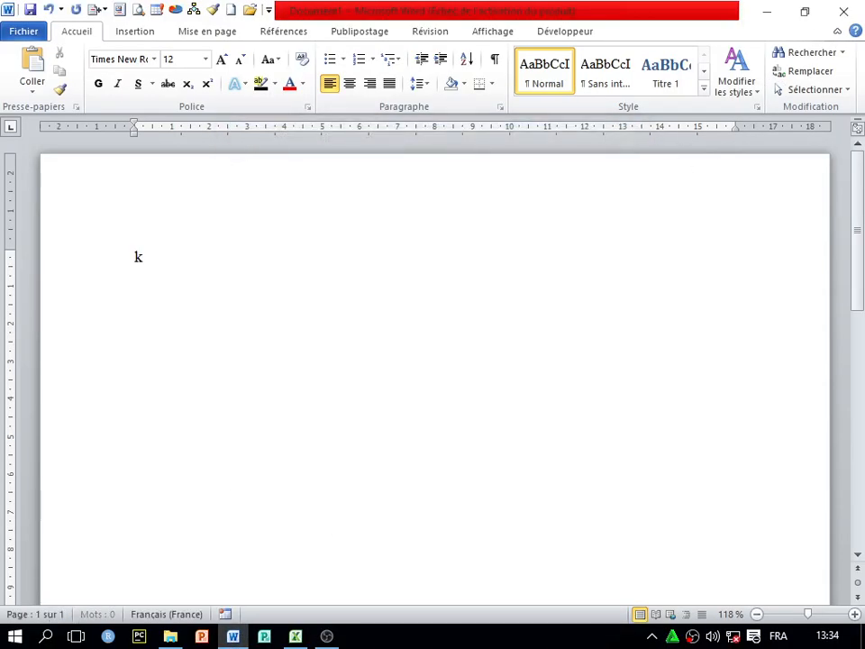
{"action": "type", "text": "glkdmlkmlsfsd"}
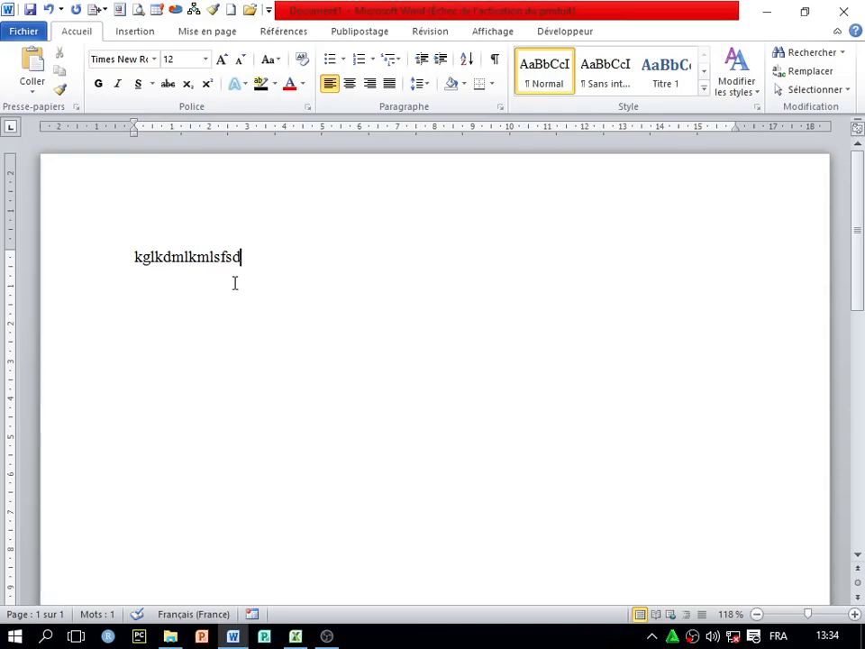
Erase the test letters and generate sample paragraphs with =rand()
{"action": "key", "text": "BackSpace"}
{"action": "key", "text": "BackSpace"}
{"action": "key", "text": "BackSpace"}
{"action": "key", "text": "BackSpace"}
{"action": "key", "text": "BackSpace"}
{"action": "key", "text": "BackSpace"}
{"action": "left_click", "coordinate": [420, 83]}
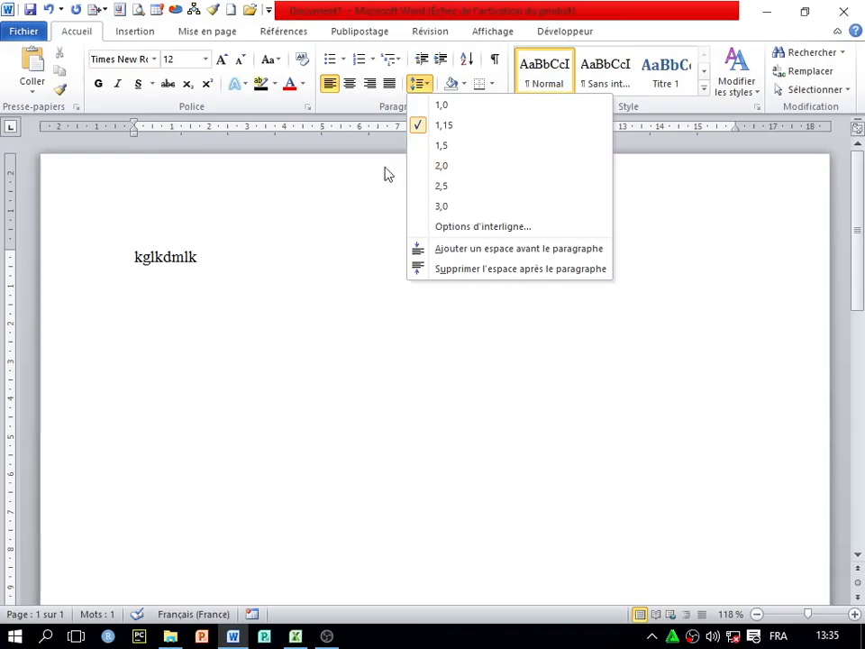
{"action": "left_click", "coordinate": [211, 258]}
{"action": "key", "text": "BackSpace"}
{"action": "key", "text": "BackSpace"}
{"action": "key", "text": "BackSpace"}
{"action": "key", "text": "BackSpace"}
{"action": "key", "text": "BackSpace"}
{"action": "key", "text": "BackSpace"}
{"action": "key", "text": "BackSpace"}
{"action": "key", "text": "BackSpace"}
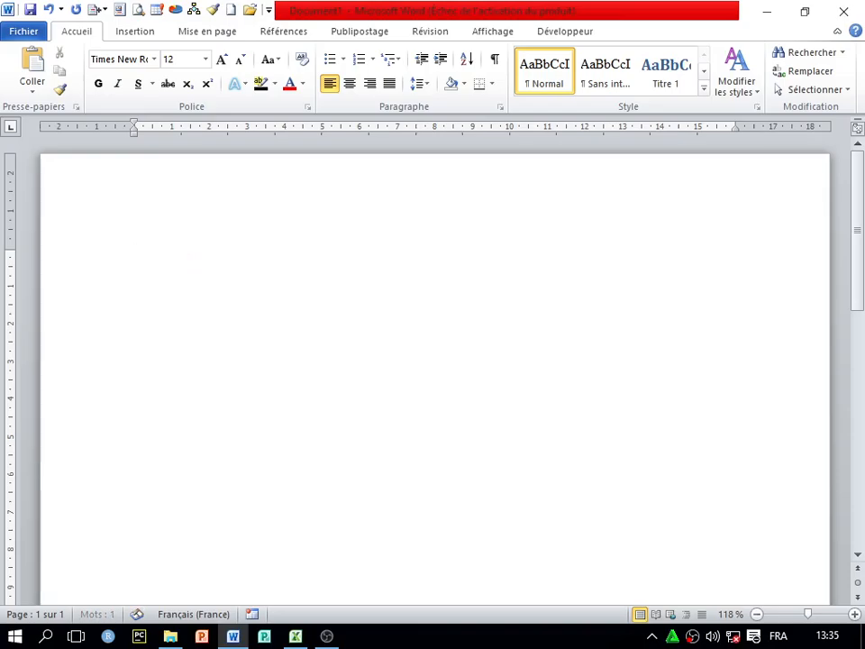
{"action": "type", "text": "=radn"}
{"action": "key", "text": "BackSpace"}
{"action": "key", "text": "BackSpace"}
{"action": "type", "text": "nd()"}
{"action": "key", "text": "Return"}
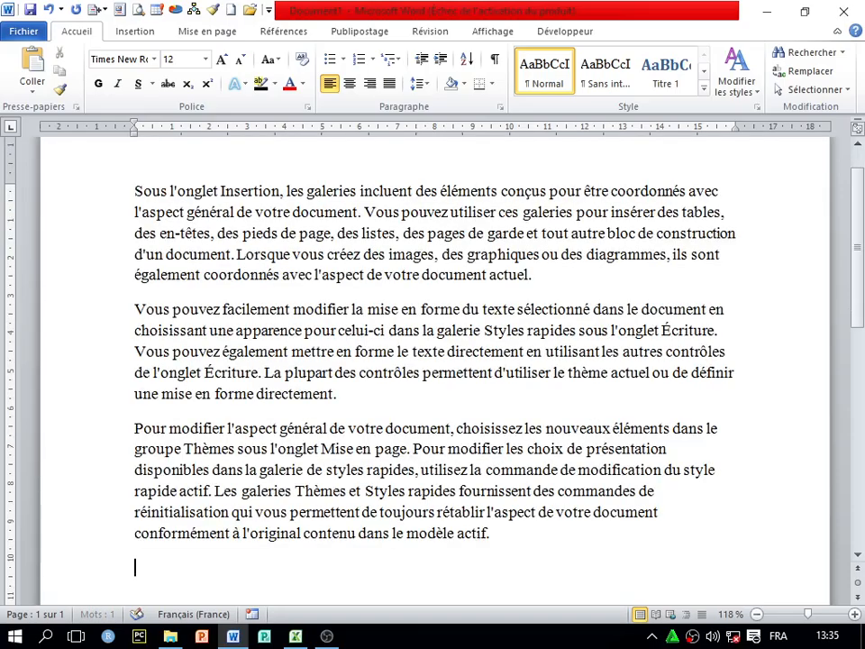
{"action": "scroll", "coordinate": [452, 297], "scroll_direction": "up", "scroll_amount": 1}
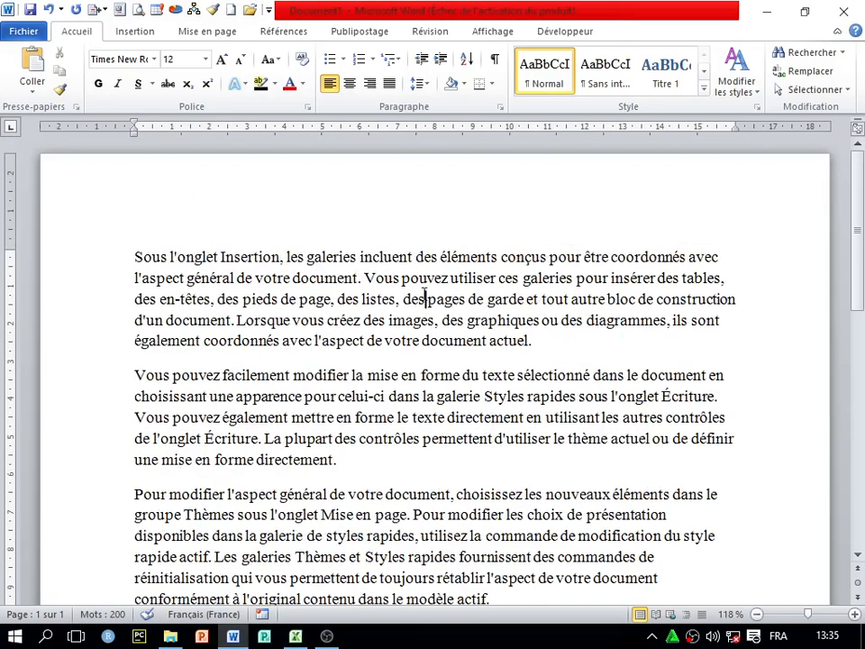
{"action": "left_click", "coordinate": [420, 83]}
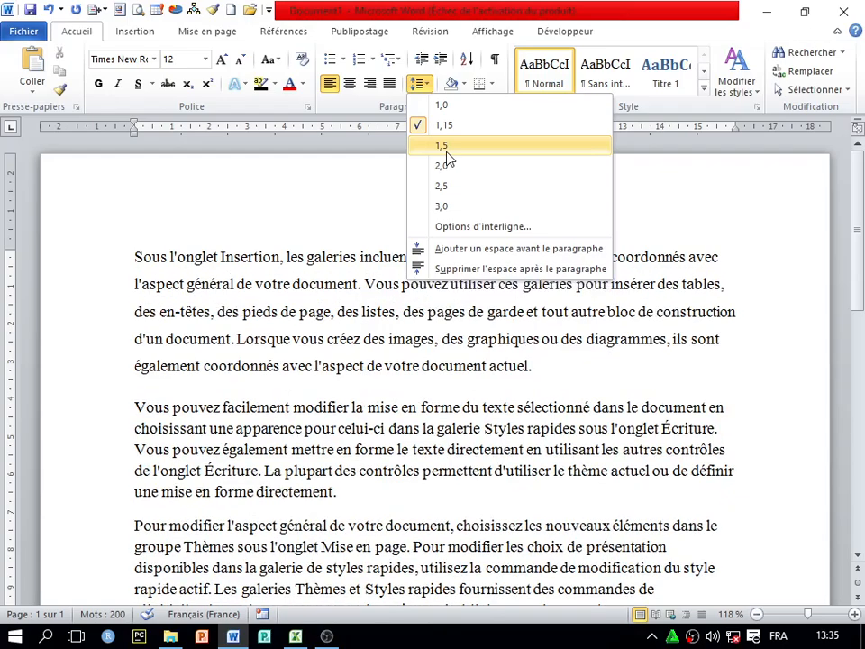
{"action": "left_click", "coordinate": [326, 288]}
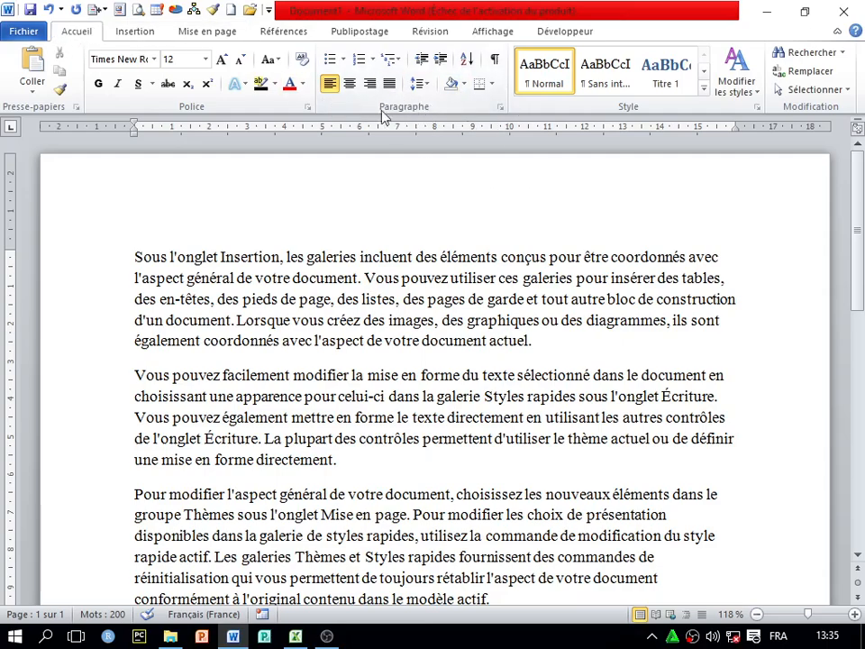
Set 1,5 ligne line spacing as the Paragraph default for all Normal.dotm documents
{"action": "left_click", "coordinate": [500, 108]}
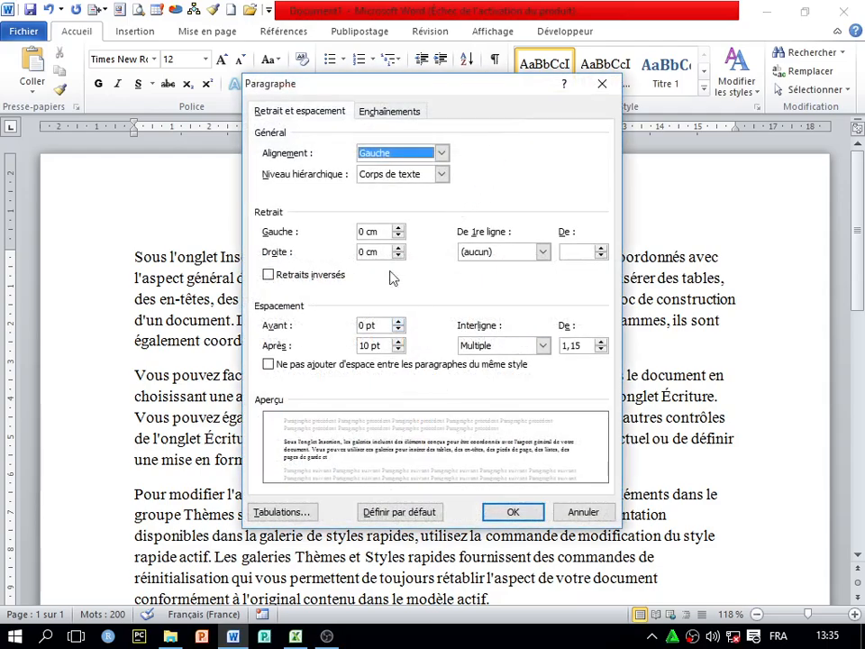
{"action": "left_click", "coordinate": [543, 345]}
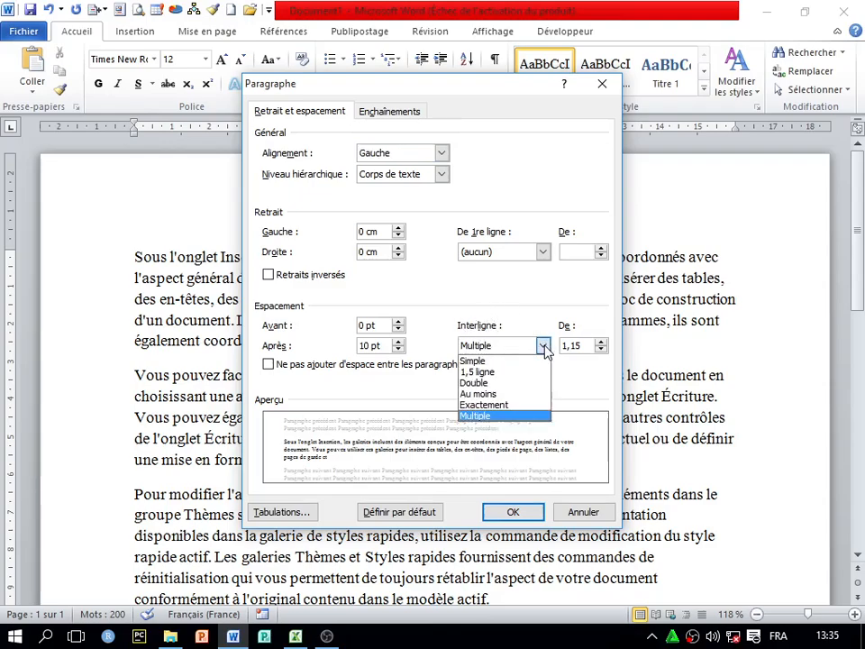
{"action": "left_click", "coordinate": [478, 373]}
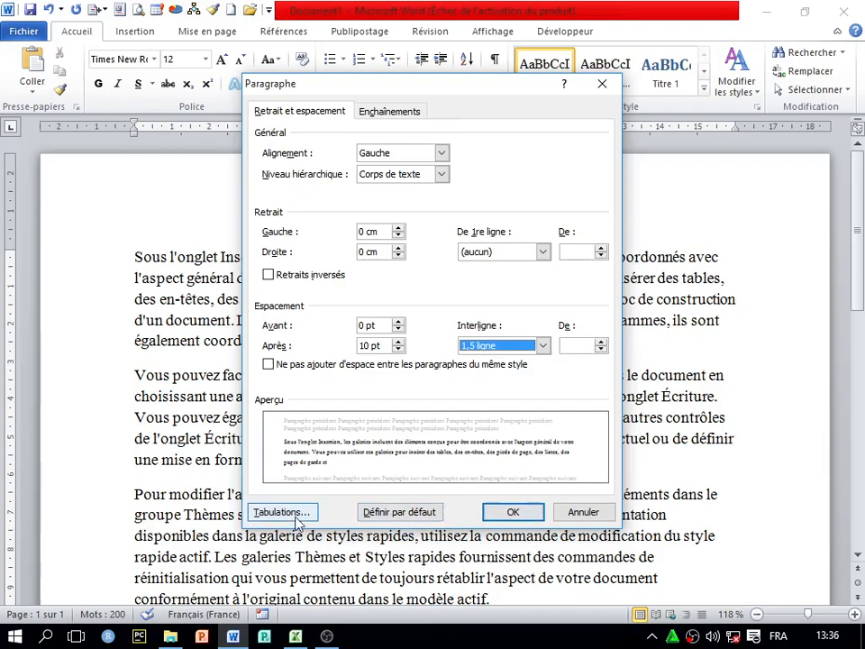
{"action": "left_click", "coordinate": [394, 514]}
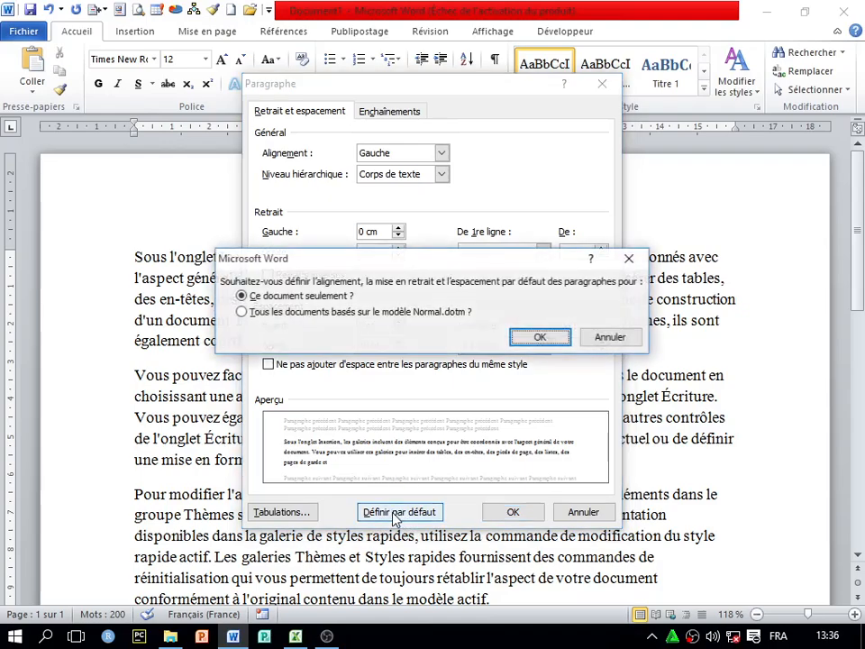
{"action": "left_click", "coordinate": [242, 312]}
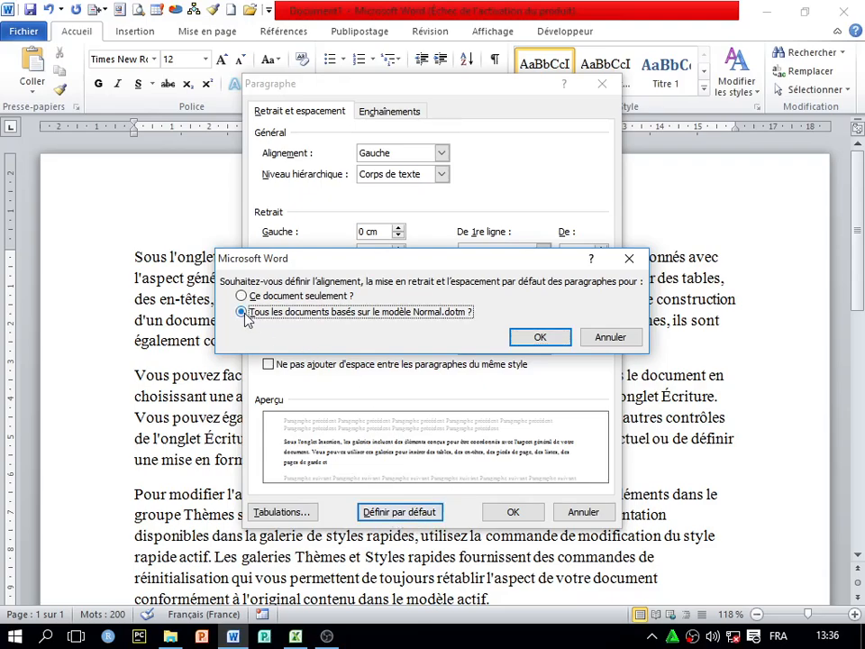
{"action": "left_click", "coordinate": [537, 338]}
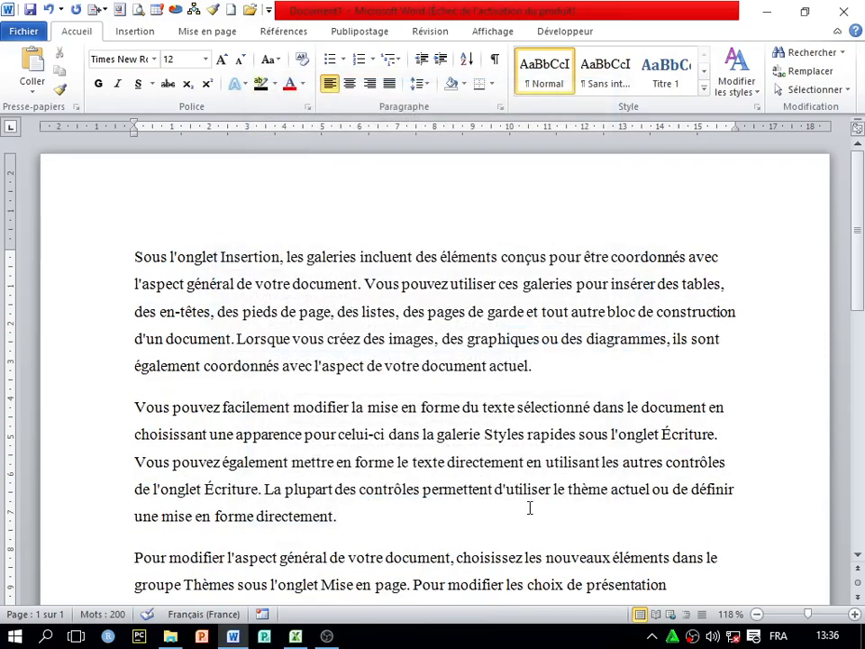
Close without saving, relaunch Word to a blank document, and check its Interligne shows 1,5
{"action": "left_click", "coordinate": [843, 11]}
{"action": "left_click", "coordinate": [431, 342]}
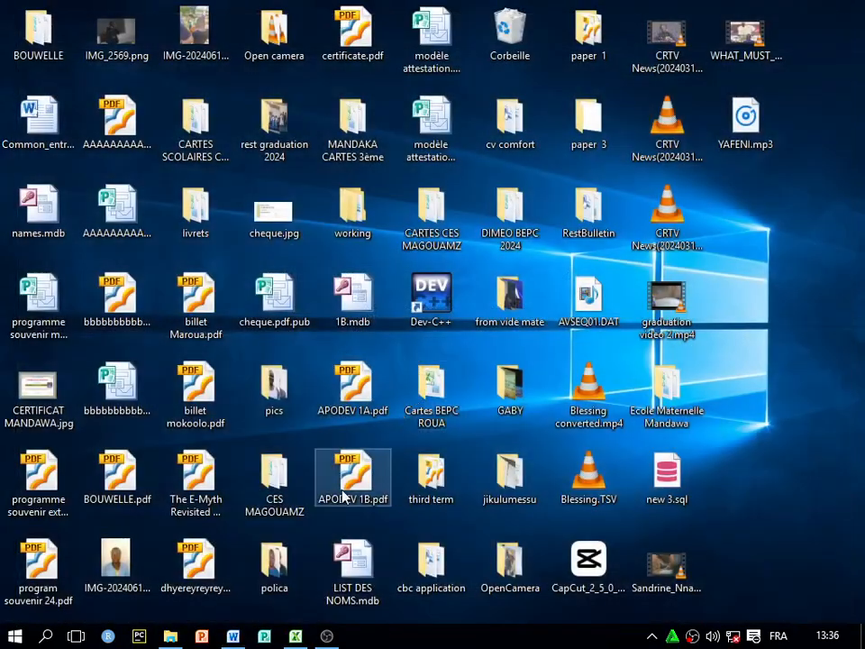
{"action": "left_click", "coordinate": [241, 636]}
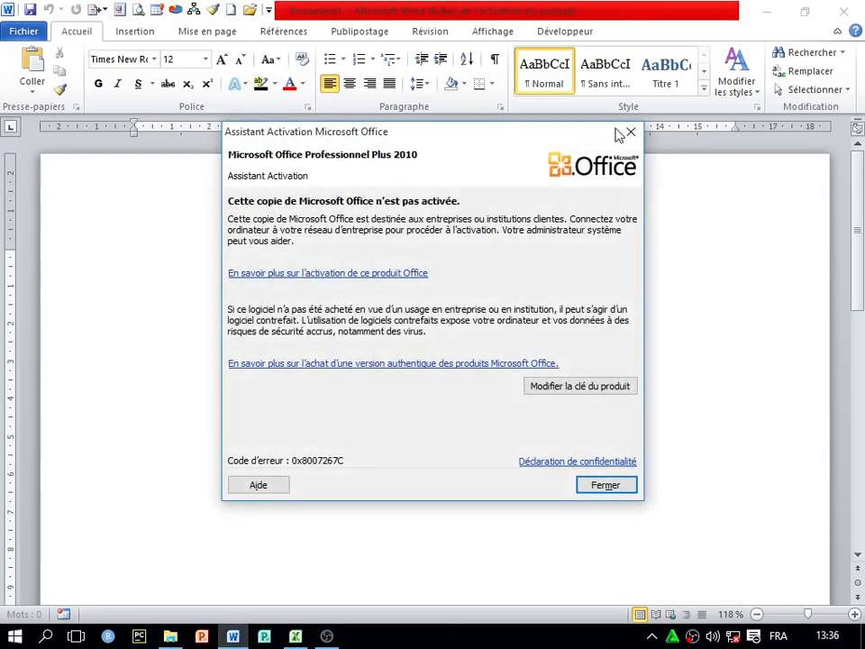
{"action": "left_click", "coordinate": [630, 134]}
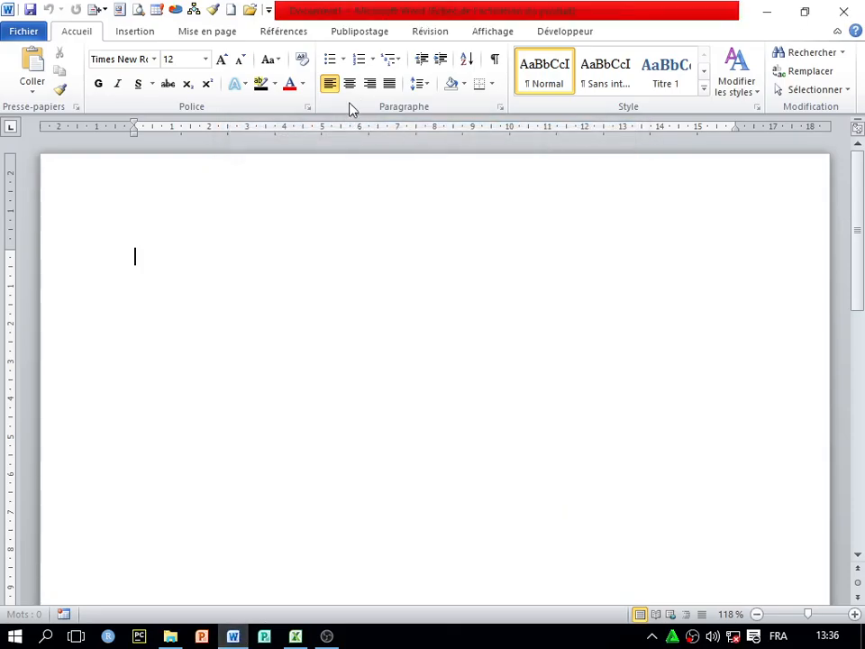
{"action": "left_click", "coordinate": [423, 85]}
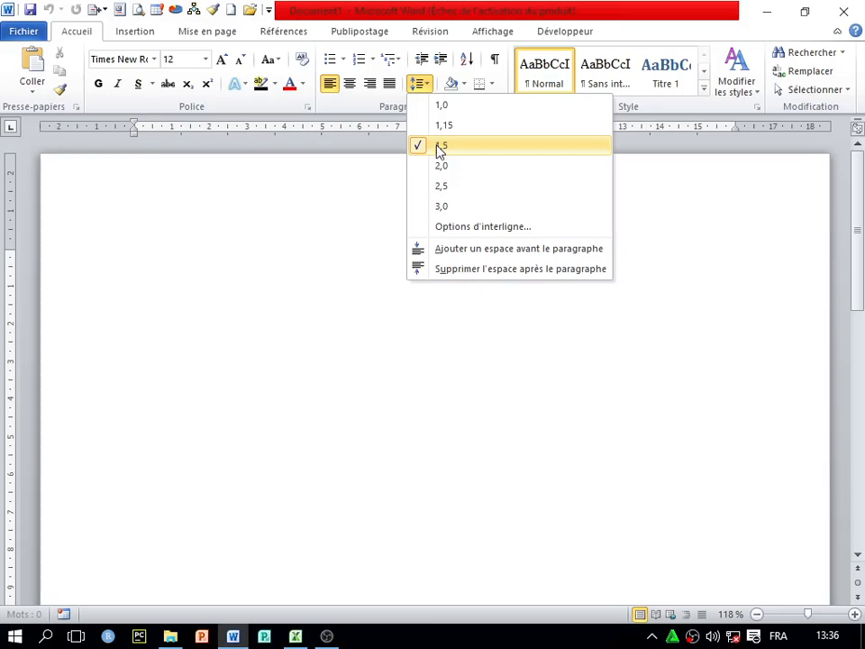